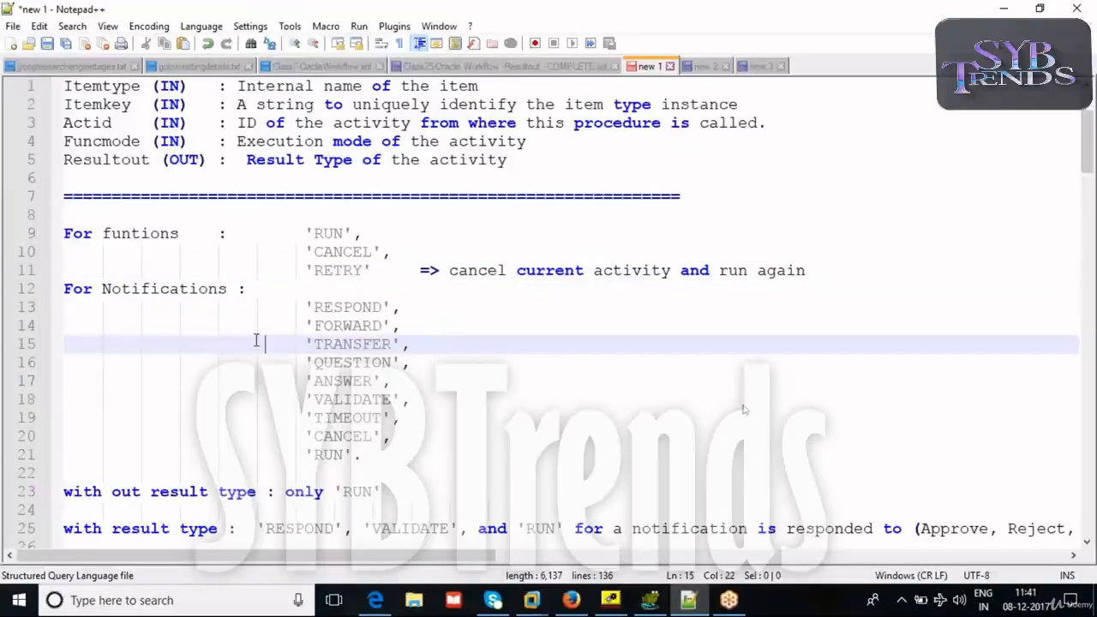
# - Highlight the function modes RUN, CANCEL and RETRY in the notes
pyautogui.moveTo(837, 268); pyautogui.dragTo(31, 233)
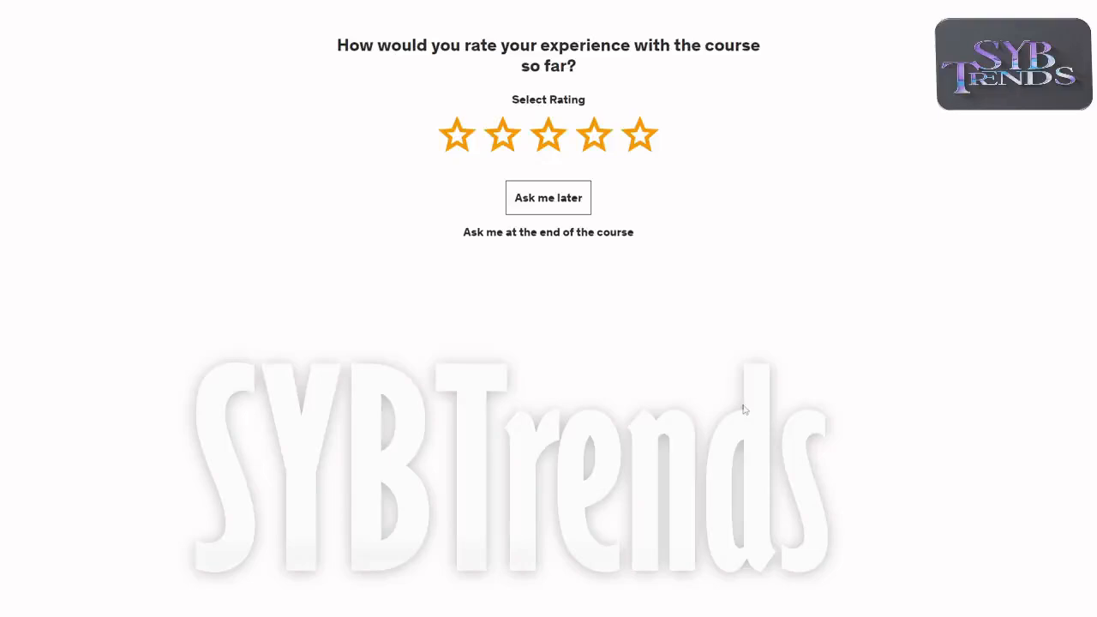
pyautogui.click(566, 185)
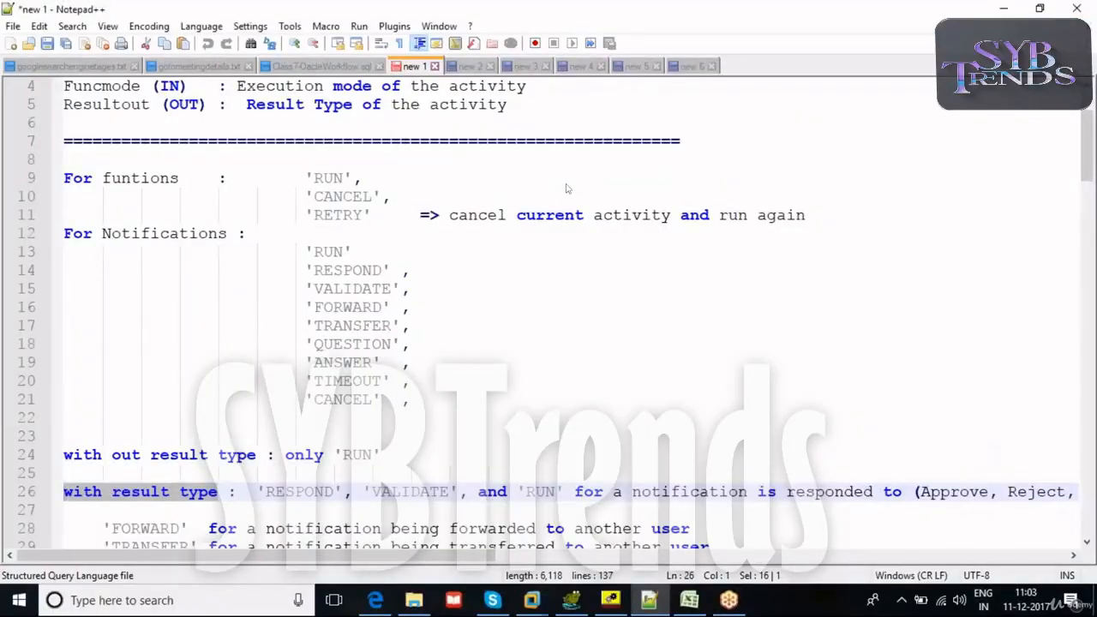
pyautogui.moveTo(374, 215); pyautogui.dragTo(60, 179)
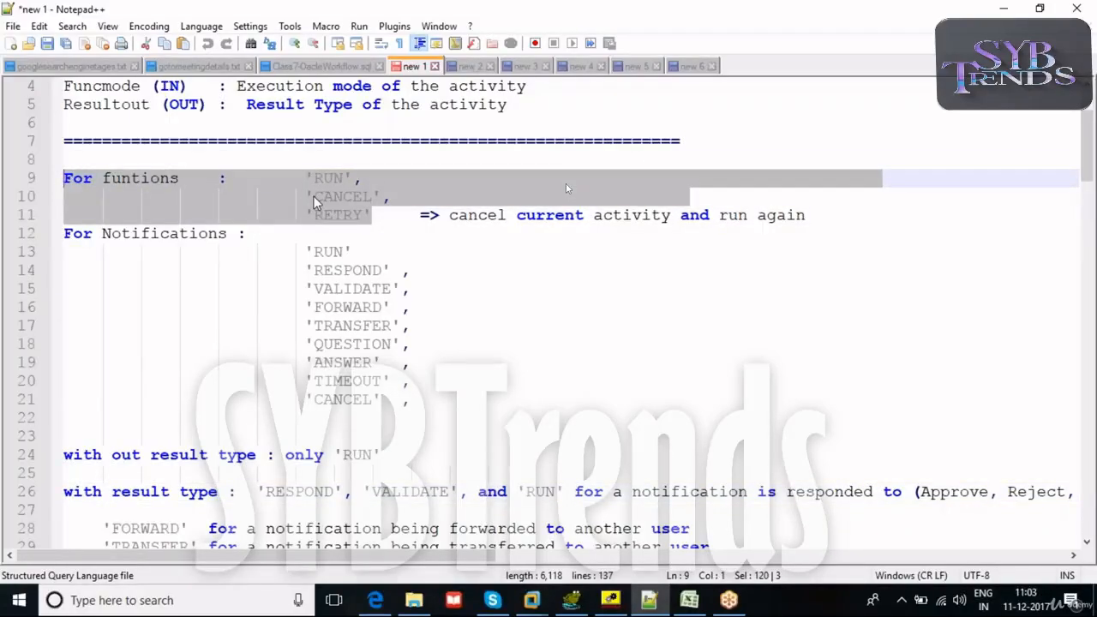
# - Go through the notification modes in the notes one by one, from RUN and RESPOND down to TIMEOUT and CANCEL
pyautogui.doubleClick(151, 233)
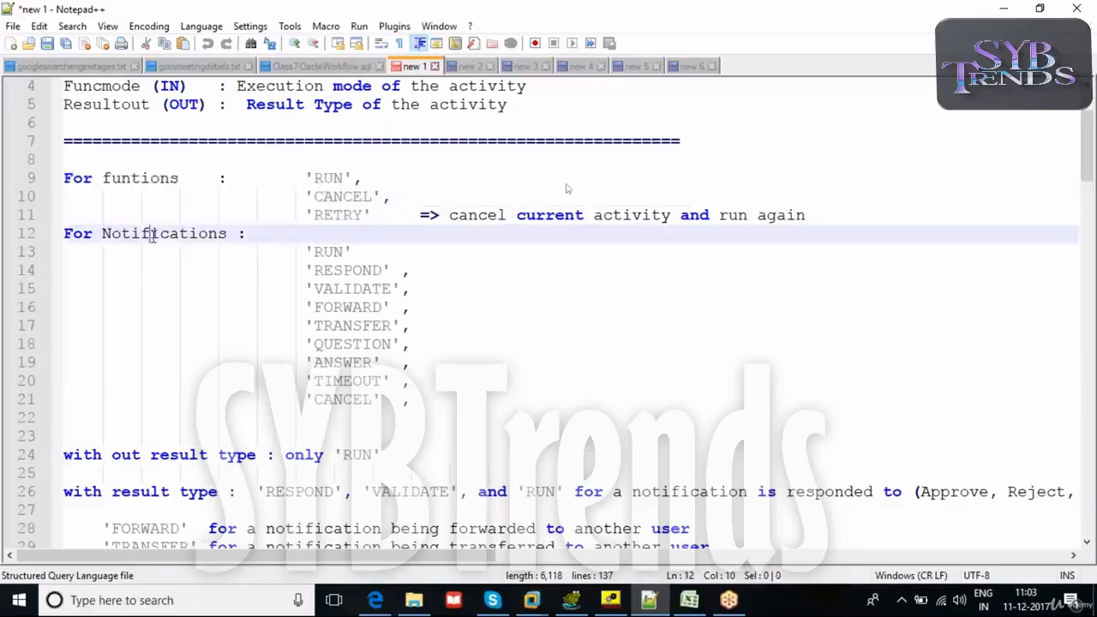
pyautogui.scroll(-1, 233, 273)
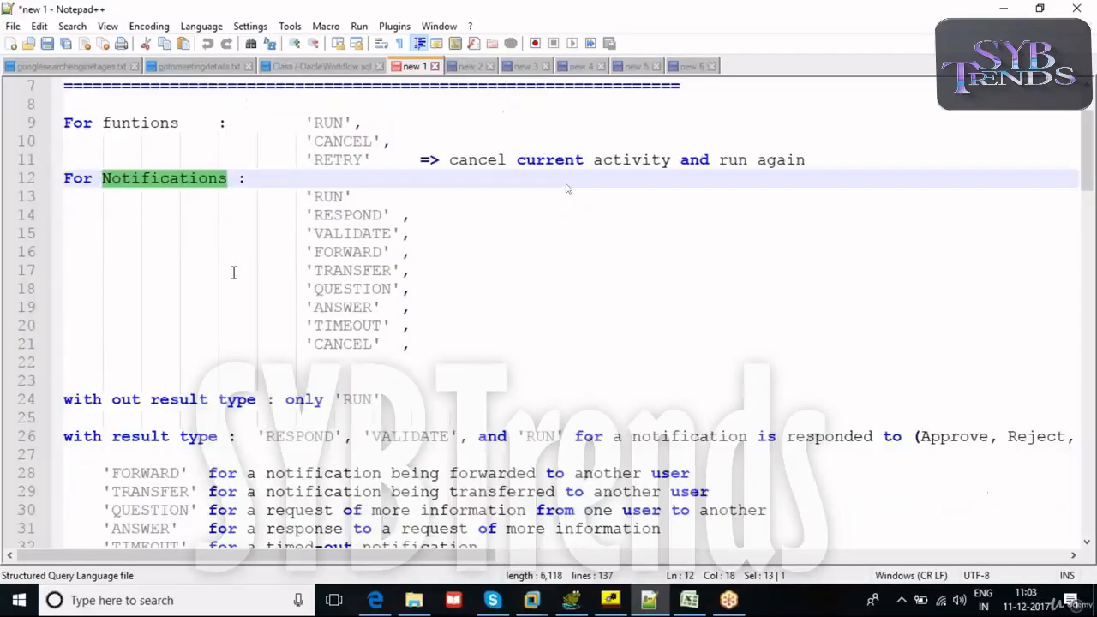
pyautogui.click(332, 197)
pyautogui.click(335, 214)
pyautogui.doubleClick(343, 233)
pyautogui.doubleClick(343, 251)
pyautogui.doubleClick(346, 269)
pyautogui.click(346, 290)
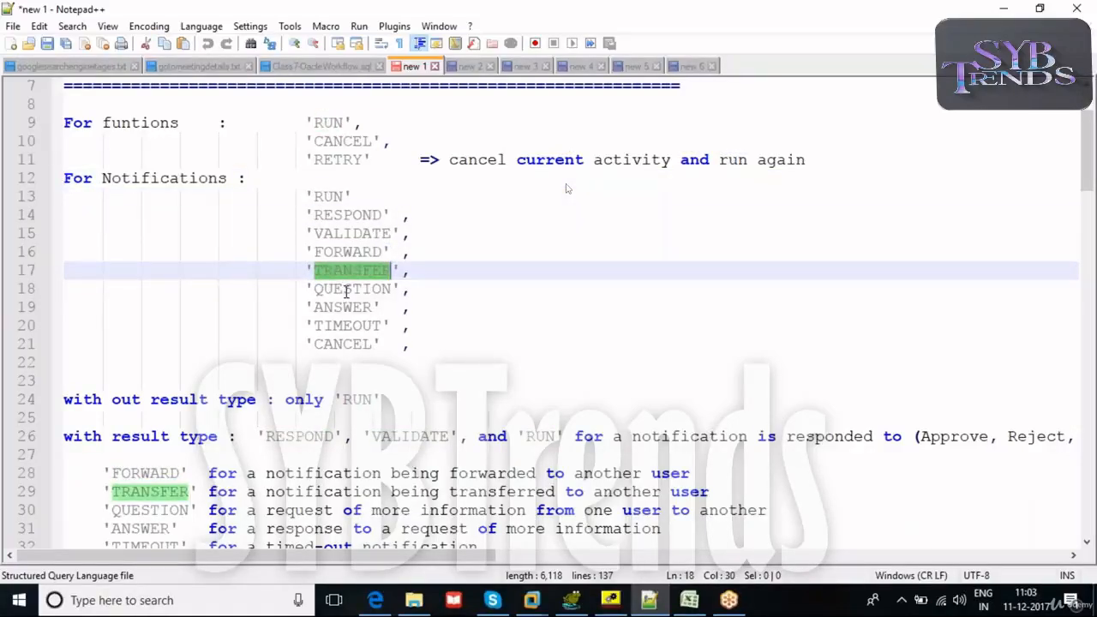
pyautogui.click(346, 307)
pyautogui.doubleClick(343, 306)
pyautogui.click(346, 326)
pyautogui.doubleClick(346, 326)
pyautogui.doubleClick(343, 343)
# - Select the whole list of notification modes in the notes, from 'CANCEL' back up to 'RUN'
pyautogui.press('End')
pyautogui.hotkey('shift', 'Up')
pyautogui.hotkey('shift', 'Up')
pyautogui.hotkey('shift', 'Up')
pyautogui.hotkey('shift', 'Up')
pyautogui.hotkey('shift', 'Up')
pyautogui.hotkey('shift', 'Up')
pyautogui.hotkey('shift', 'Up')
pyautogui.hotkey('shift', 'Up')
pyautogui.hotkey('shift', 'Home')
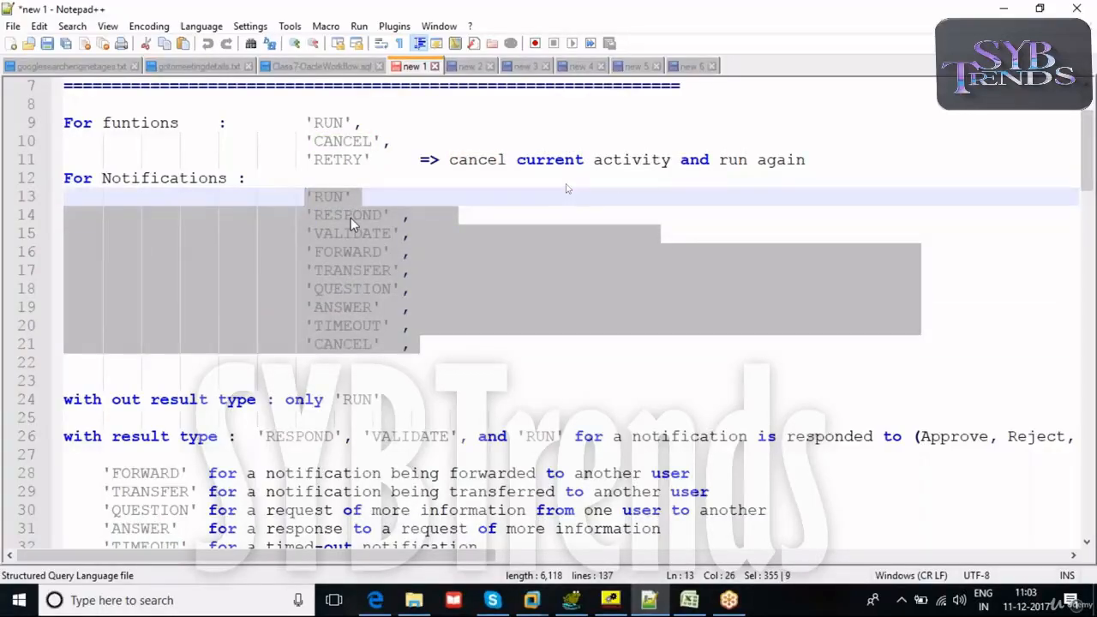
# - Review the notes on which modes apply to notifications without a result type and with one
pyautogui.doubleClick(176, 178)
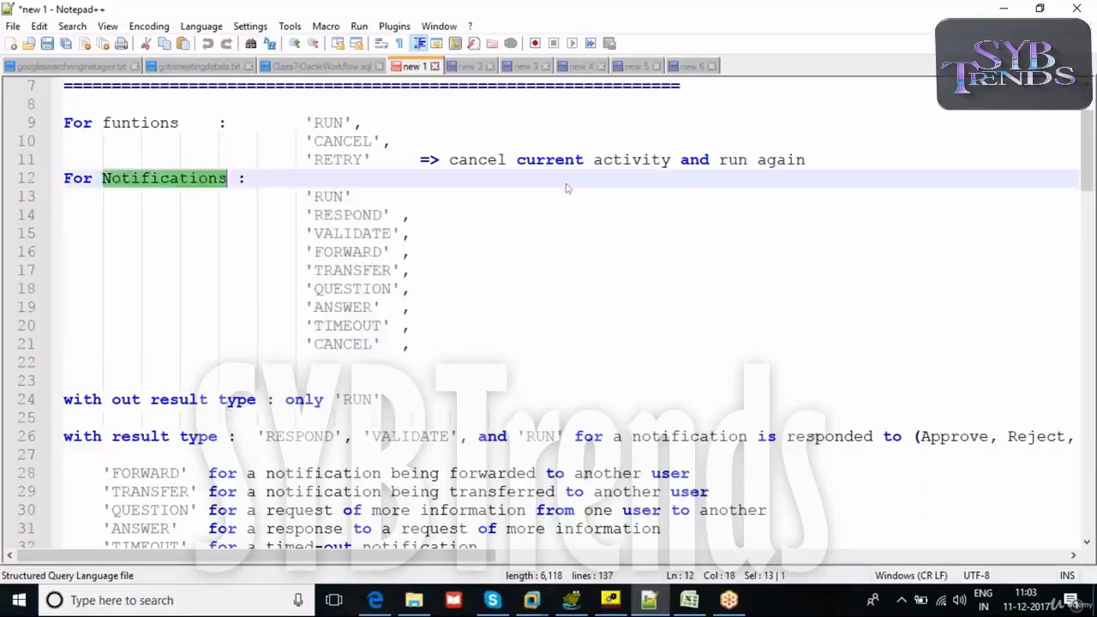
pyautogui.scroll(-2, 218, 246)
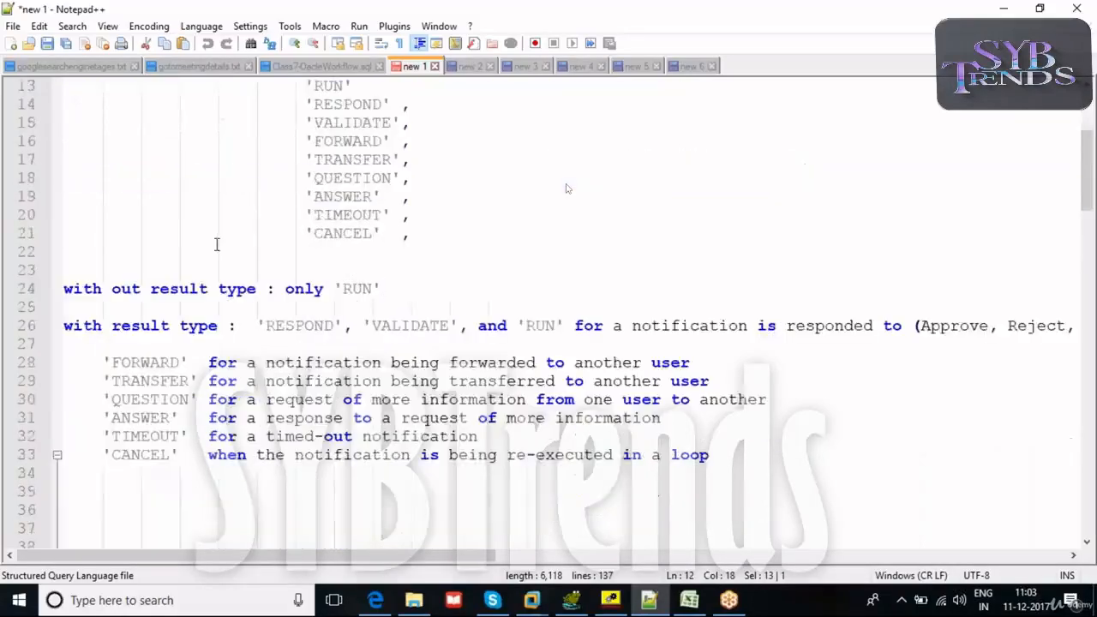
pyautogui.doubleClick(182, 289)
pyautogui.doubleClick(243, 289)
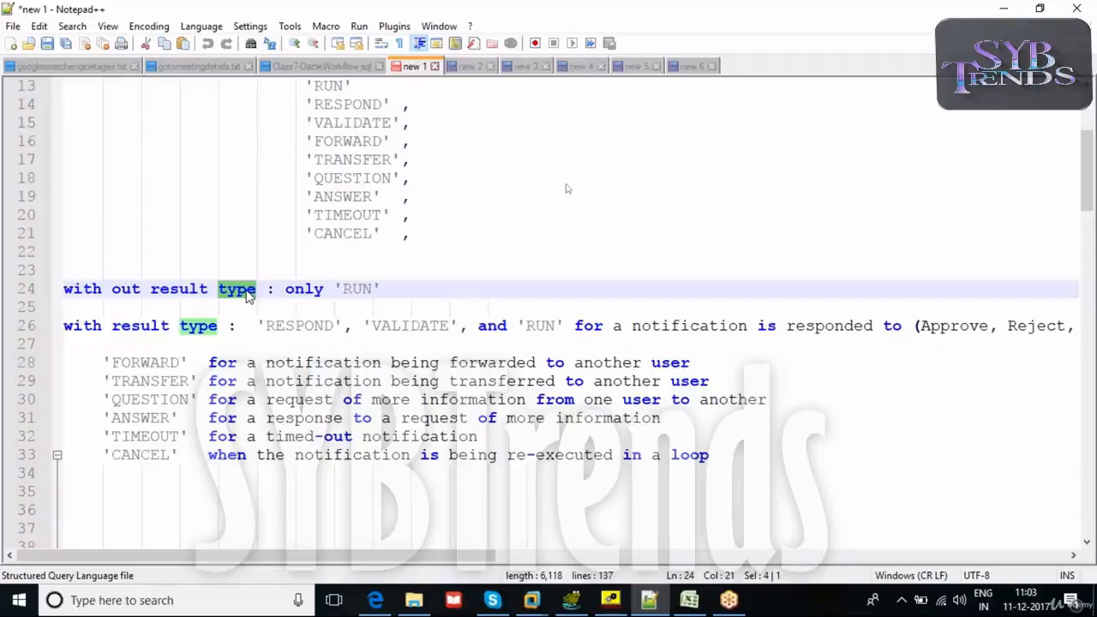
pyautogui.scroll(2, 248, 294)
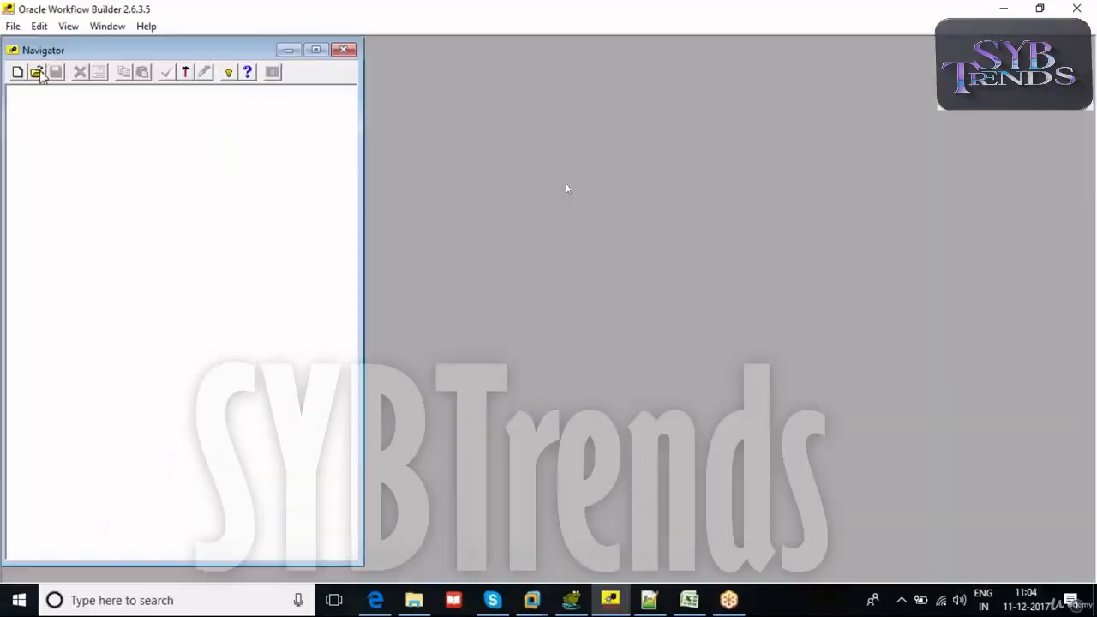
# - In Oracle Workflow Builder, browse for a workflow file to open, going to the wf folder under OraHome_1 on the C: drive
pyautogui.click(12, 26)
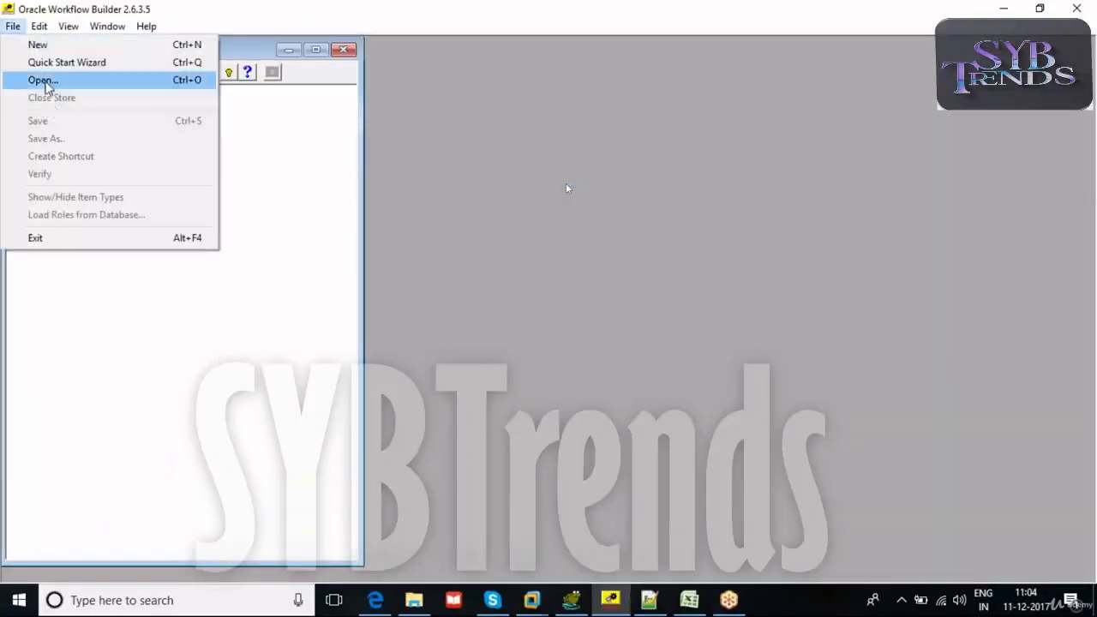
pyautogui.click(229, 45)
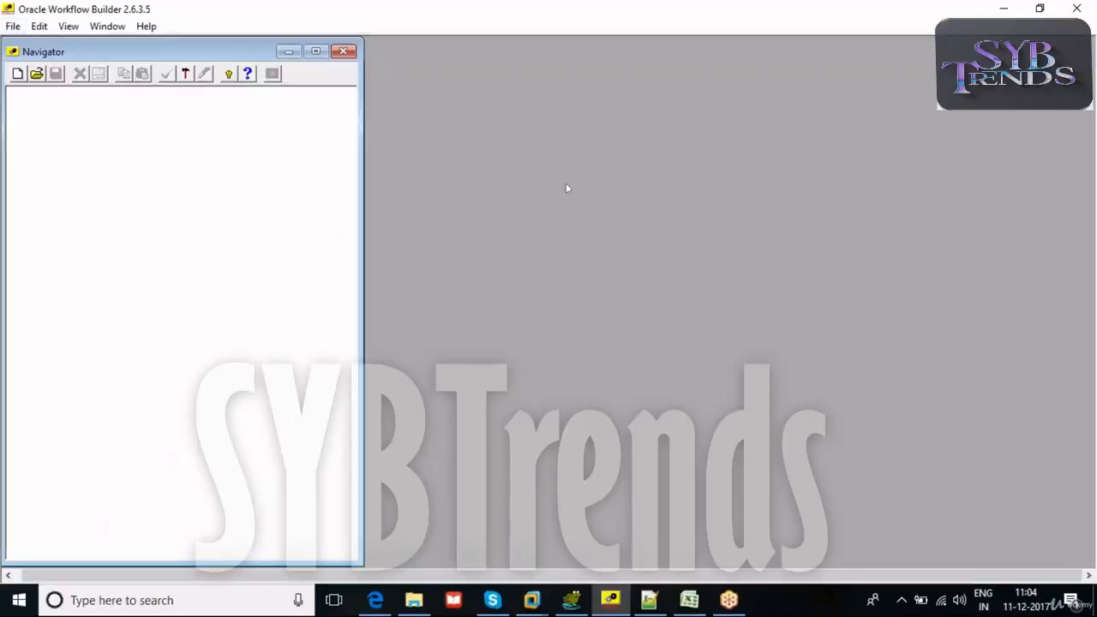
pyautogui.click(12, 26)
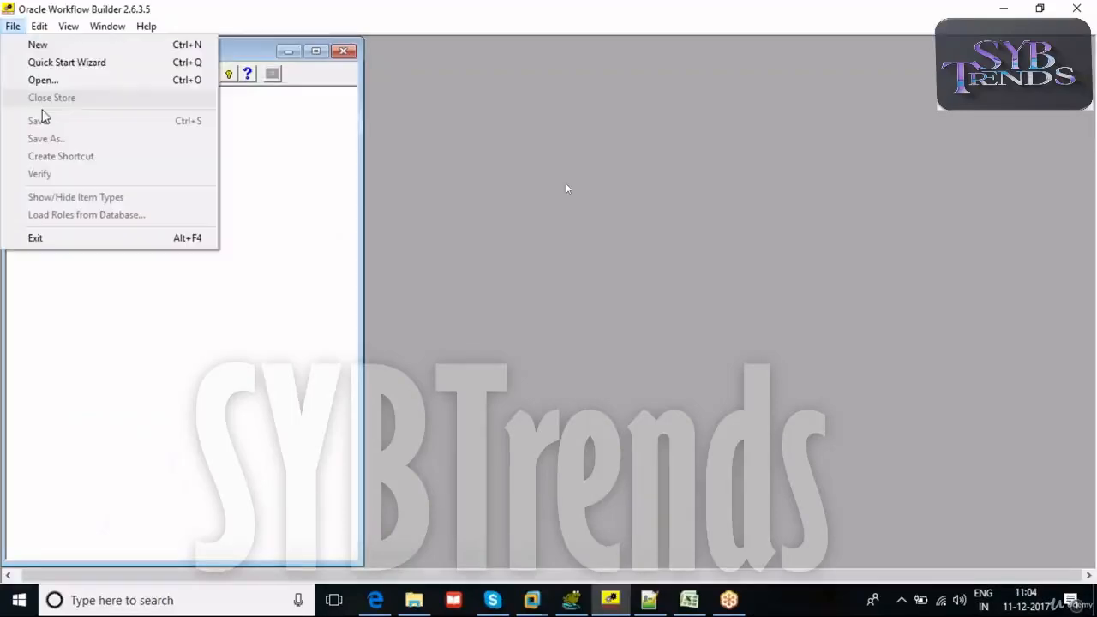
pyautogui.click(33, 79)
pyautogui.click(545, 251)
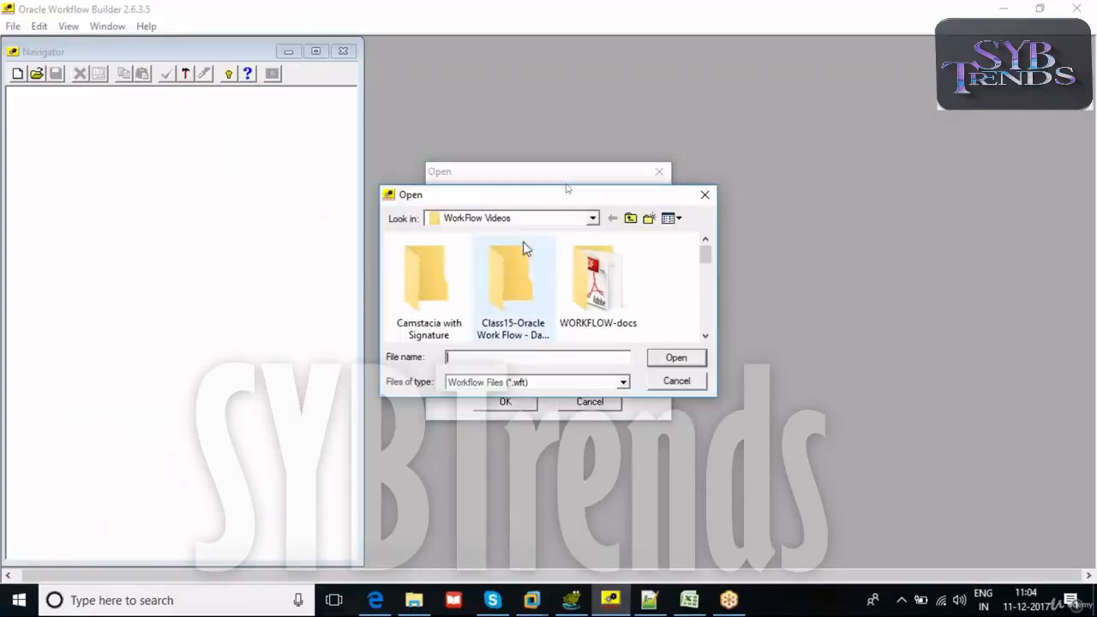
pyautogui.click(514, 219)
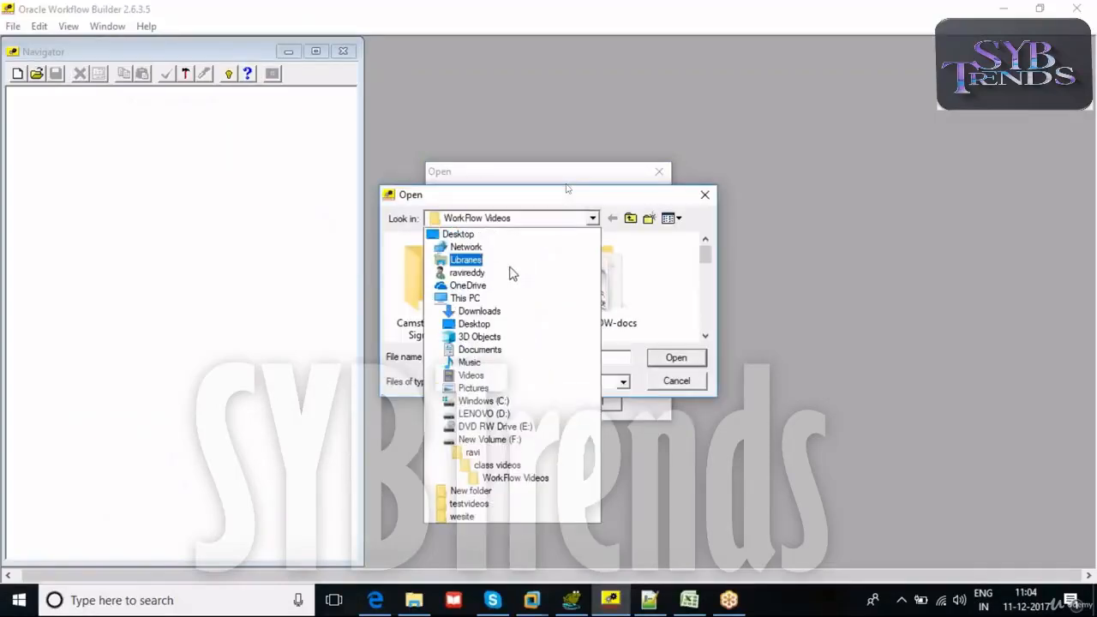
pyautogui.click(488, 400)
pyautogui.doubleClick(461, 288)
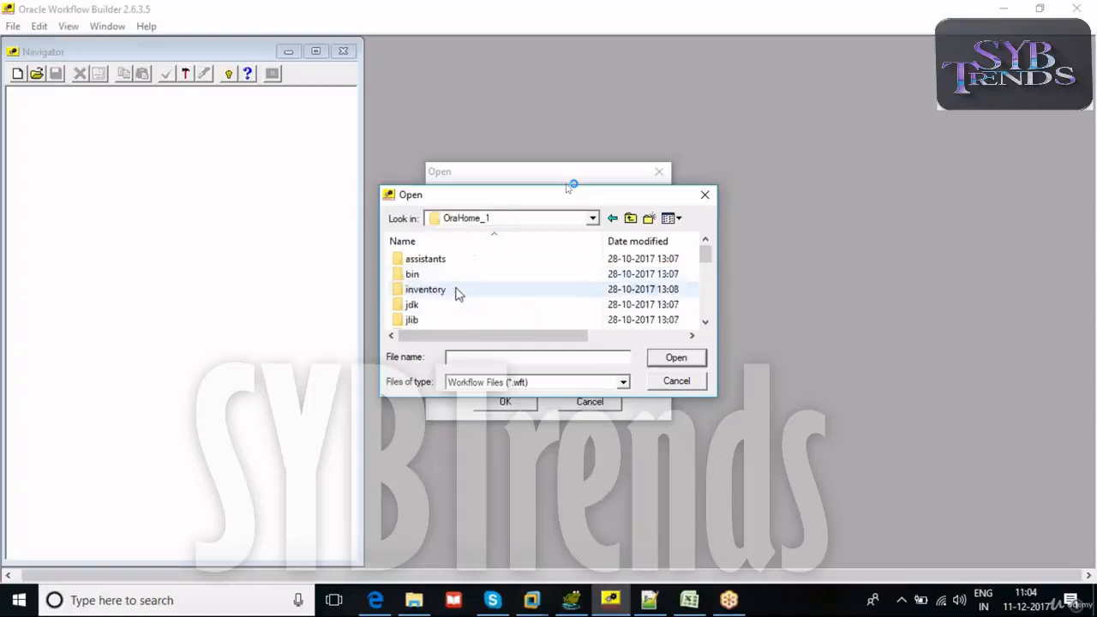
pyautogui.click(434, 293)
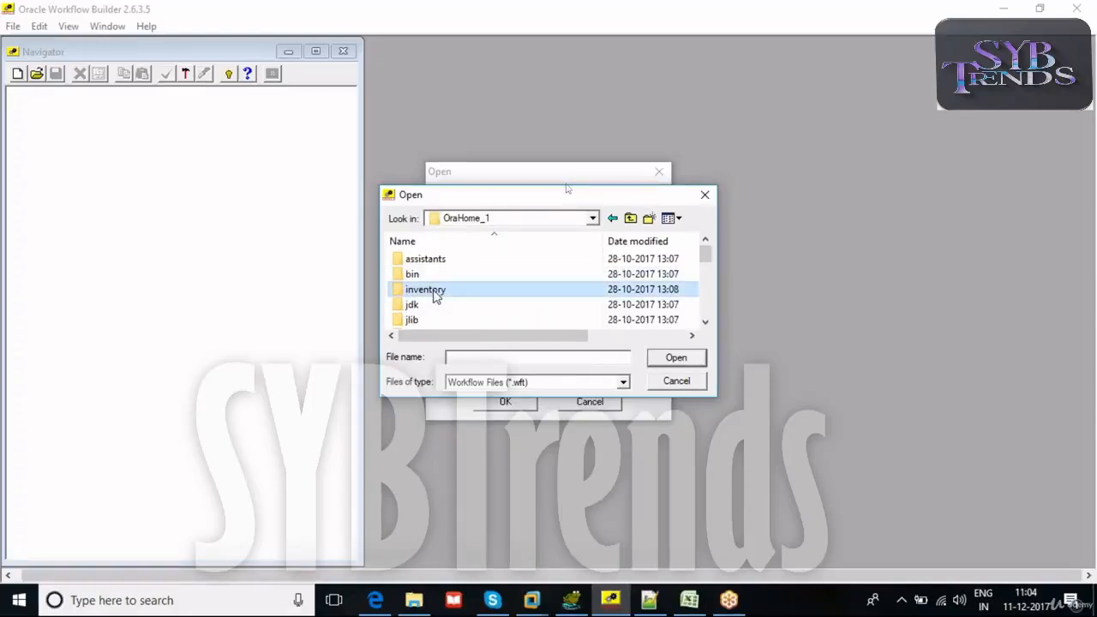
pyautogui.scroll(-3, 434, 294)
pyautogui.click(433, 301)
pyautogui.doubleClick(424, 306)
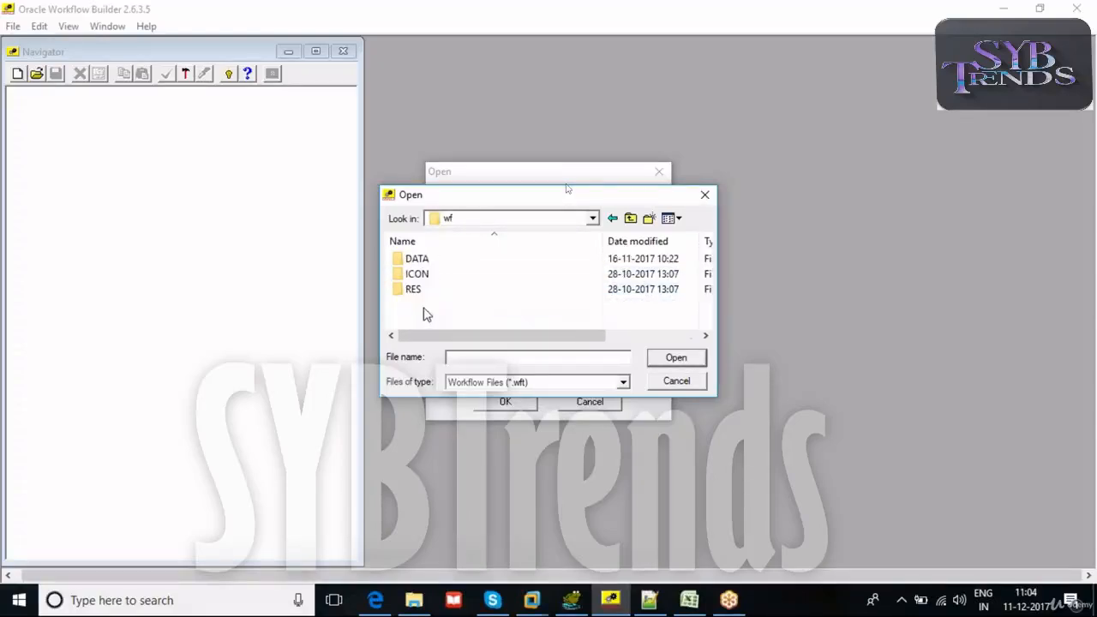
# - Open the WFSTD workflow file from the DATA\US folder
pyautogui.click(440, 259)
pyautogui.doubleClick(441, 259)
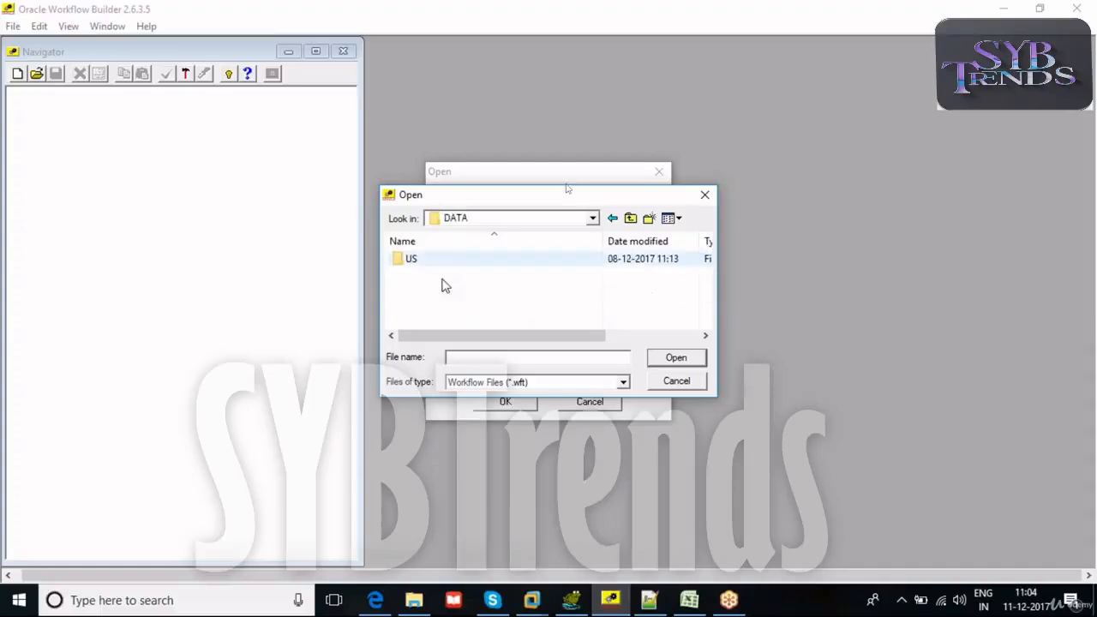
pyautogui.doubleClick(499, 259)
pyautogui.moveTo(706, 257); pyautogui.dragTo(705, 280)
pyautogui.click(497, 274)
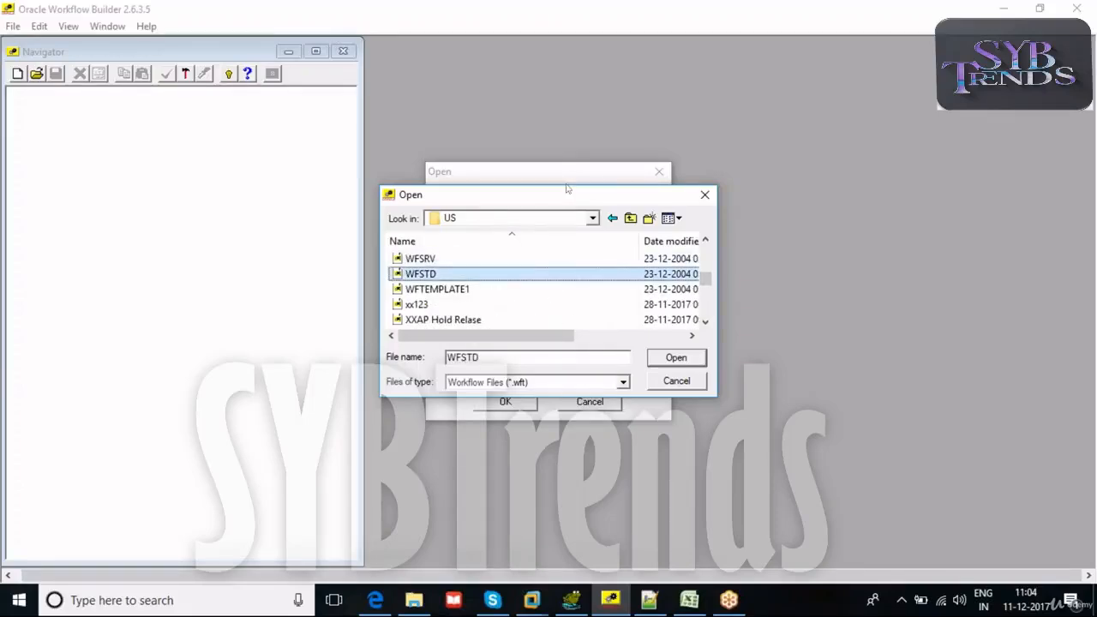
pyautogui.press('Return')
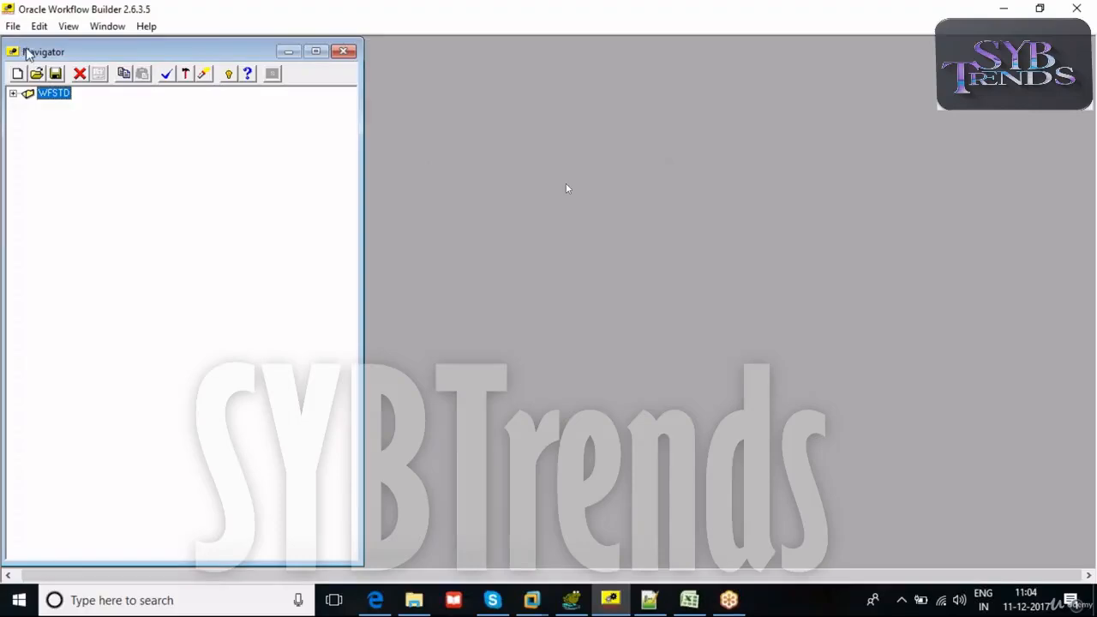
# - Save the WFSTD workflow as a new file named XXFUNCMODESNOTIFICATIONS in the US folder, copying the name for reuse
pyautogui.click(13, 25)
pyautogui.click(42, 137)
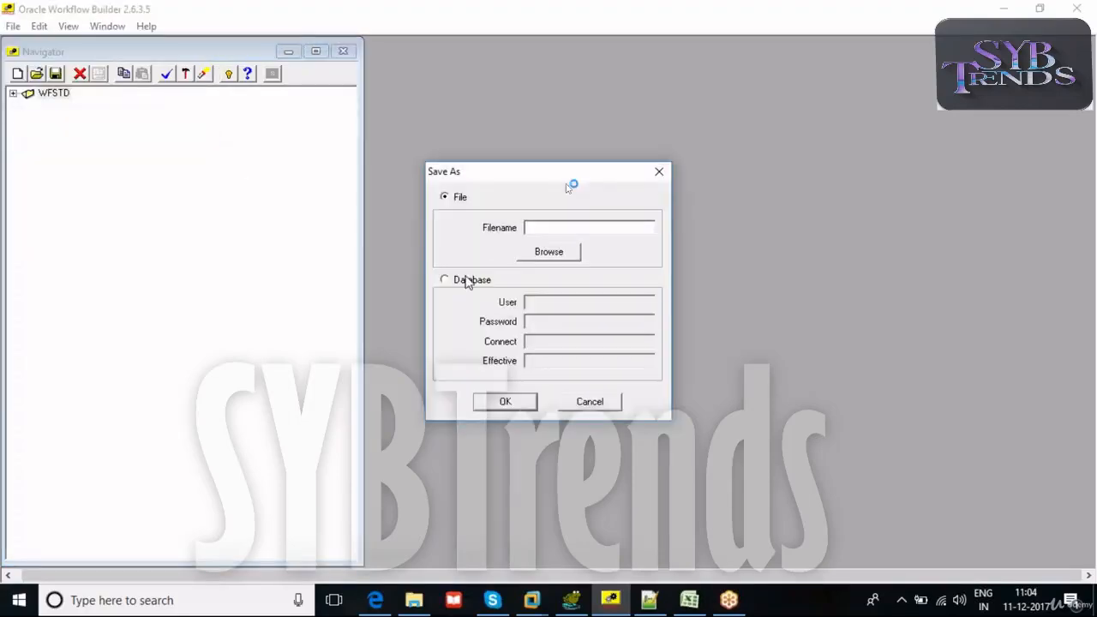
pyautogui.click(539, 254)
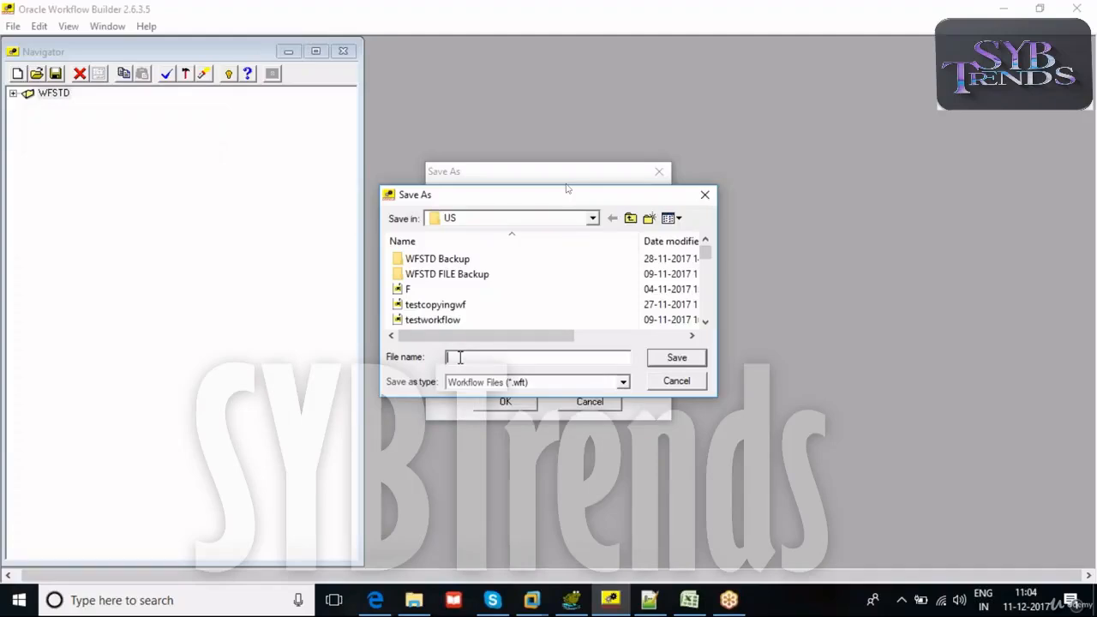
pyautogui.write('XX')
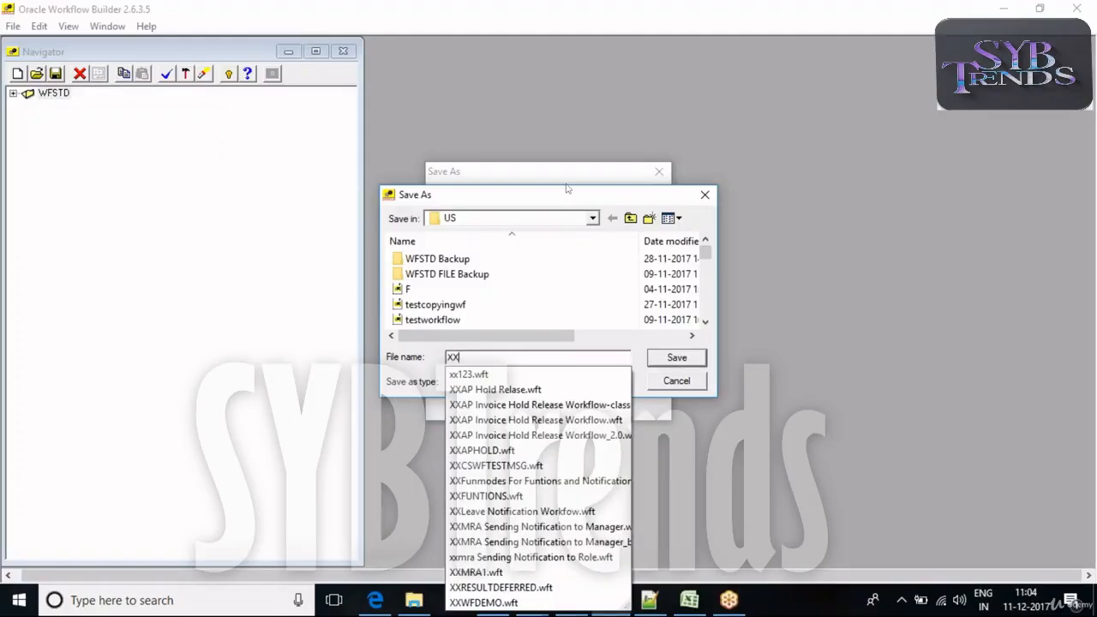
pyautogui.write('FUNCMODES')
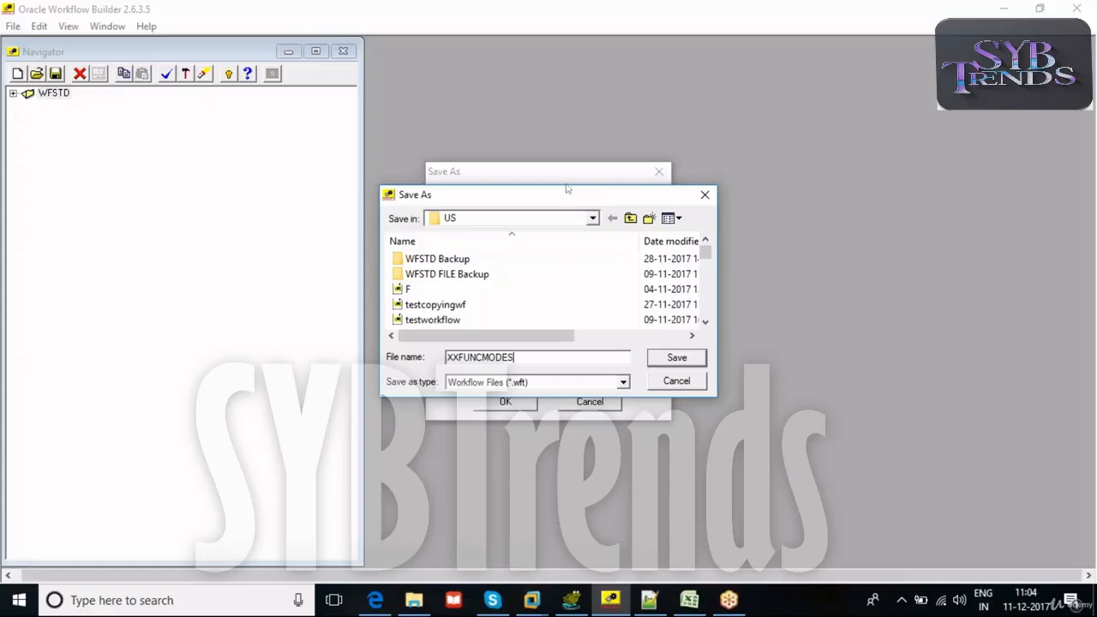
pyautogui.write('NOTIFICATIONS')
pyautogui.moveTo(593, 355); pyautogui.dragTo(376, 353)
pyautogui.hotkey('ctrl', 'c')
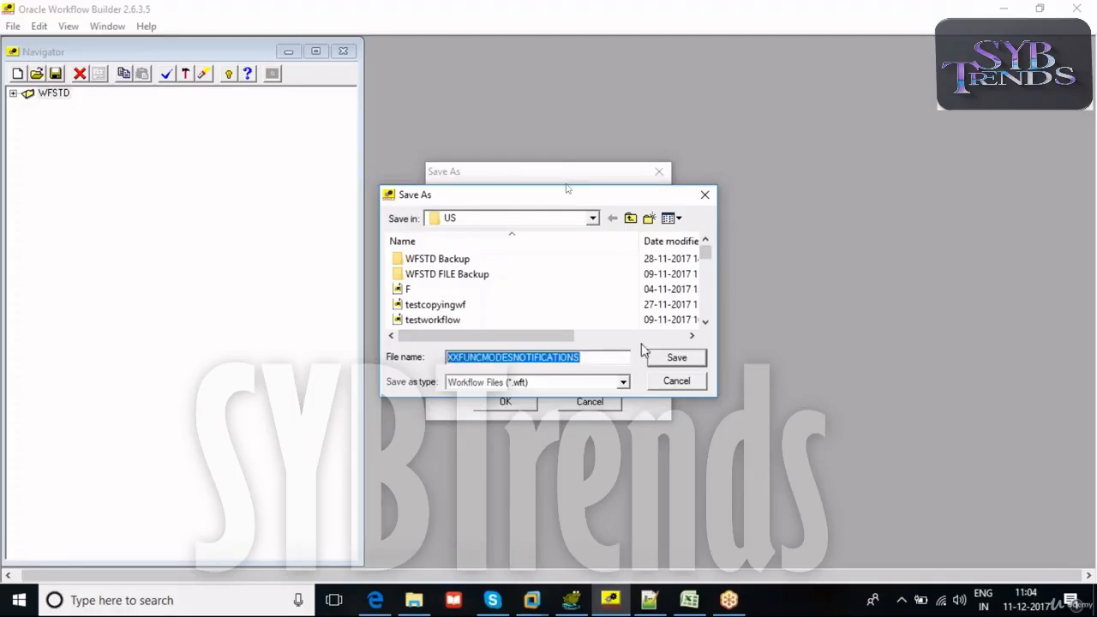
pyautogui.click(676, 359)
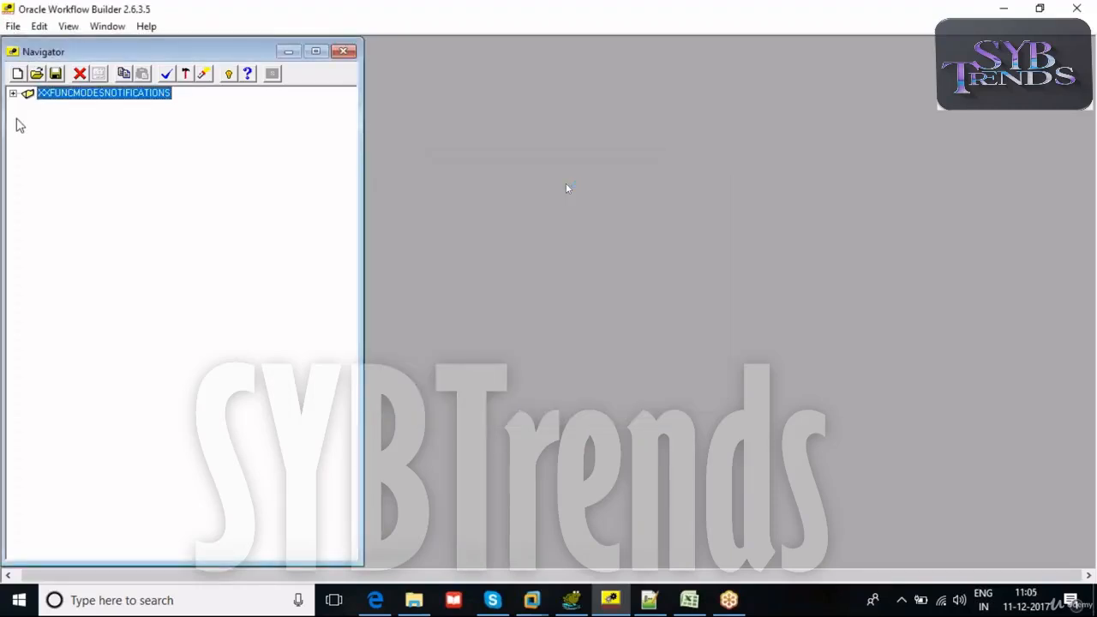
# - Expand the workflow file down to the Standard item type and start a new item type from it
pyautogui.click(13, 93)
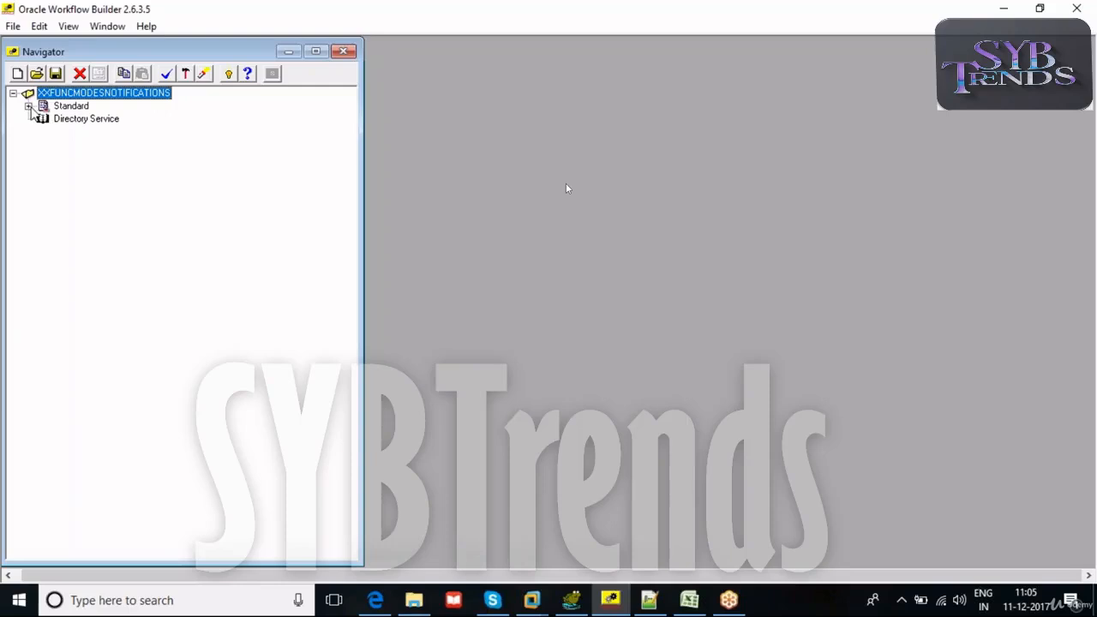
pyautogui.click(28, 106)
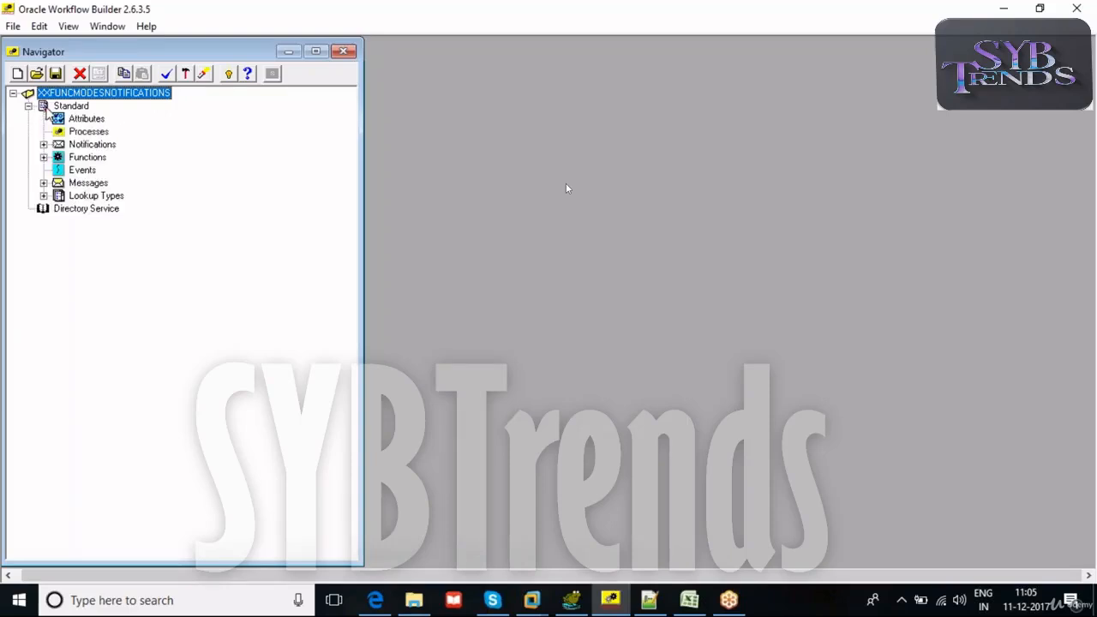
pyautogui.click(51, 106)
pyautogui.rightClick(49, 109)
pyautogui.moveTo(68, 120)
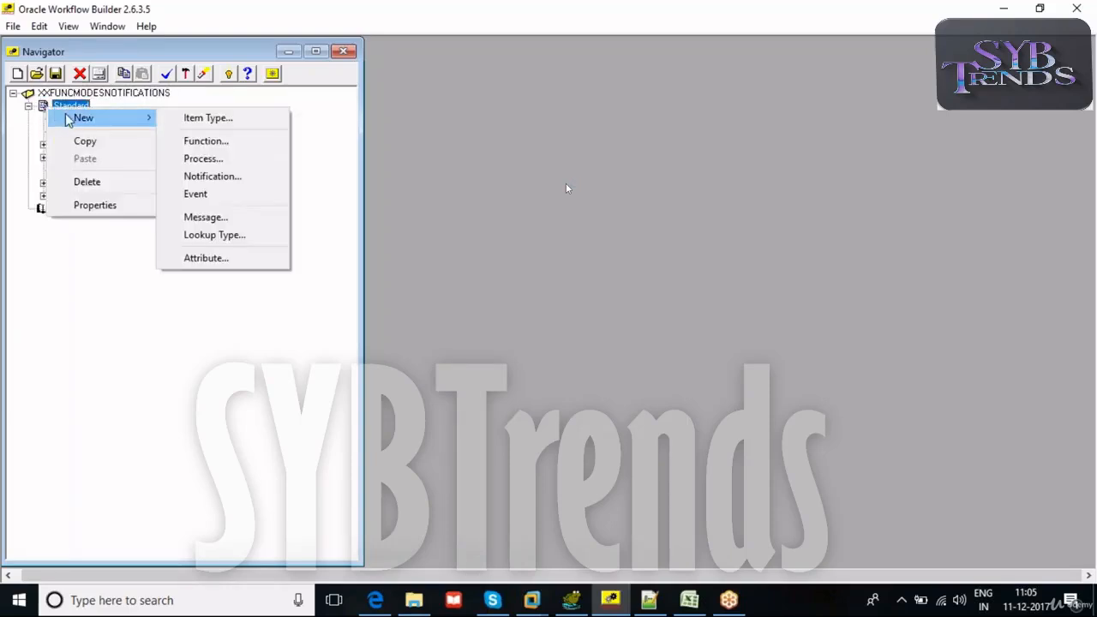
pyautogui.click(189, 120)
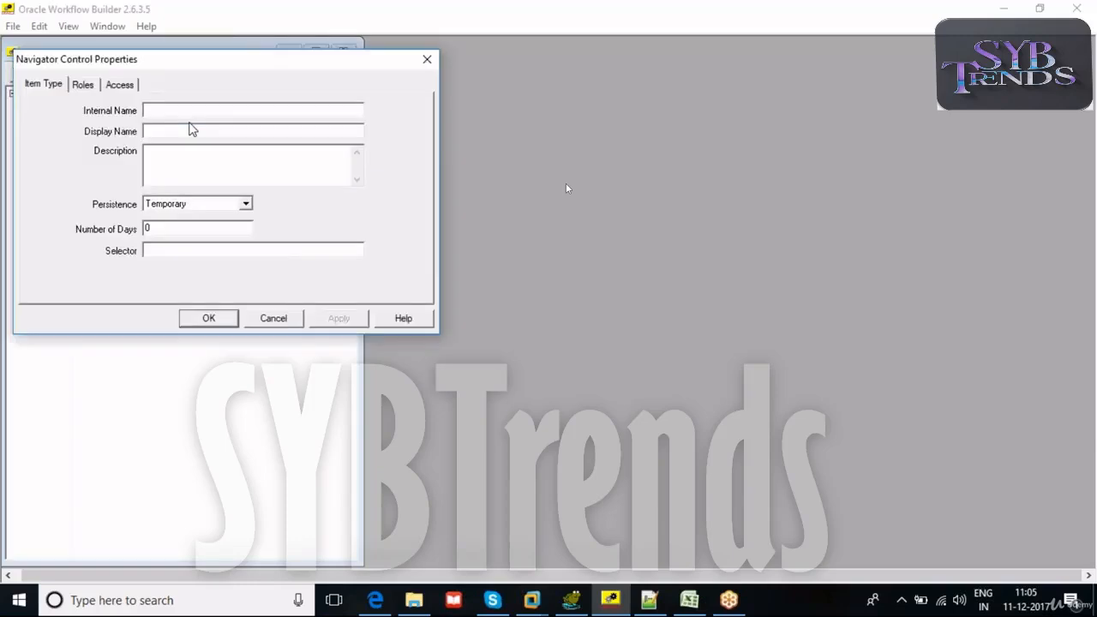
pyautogui.moveTo(166, 62); pyautogui.dragTo(622, 204)
# - Set the new item type's internal name to XXFNOTIF and its display name to XXFUNCMODESNOTIFICATIONS
pyautogui.click(610, 249)
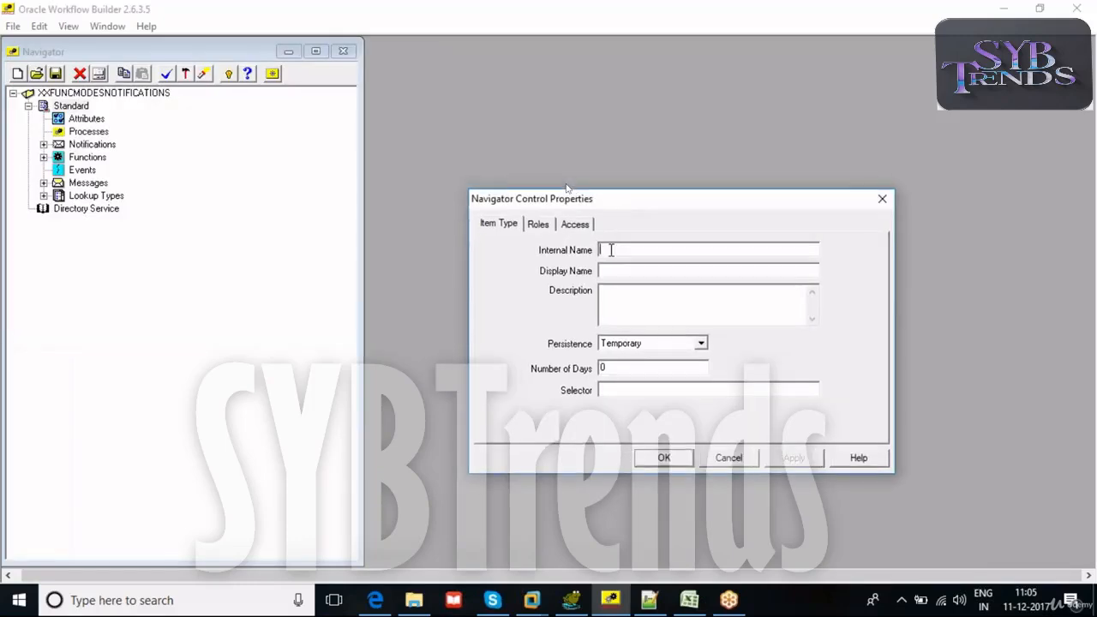
pyautogui.write('XXFUNC')
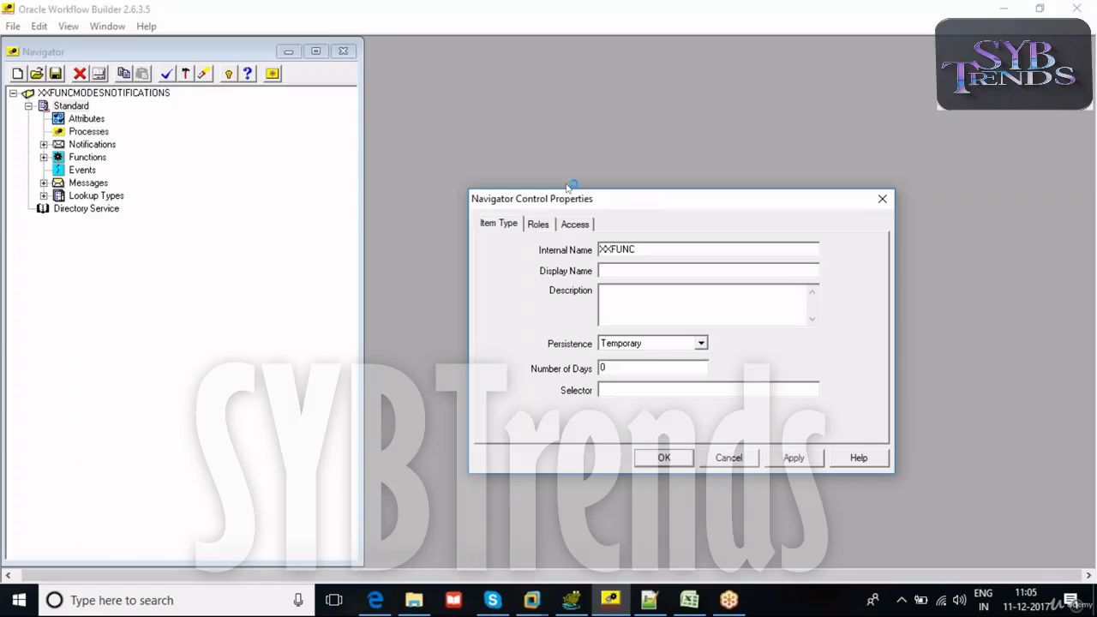
pyautogui.write('N')
pyautogui.write('O')
pyautogui.click(630, 248)
pyautogui.press('BackSpace')
pyautogui.press('BackSpace')
pyautogui.press('Delete')
pyautogui.write('TIF')
pyautogui.click(631, 271)
pyautogui.hotkey('ctrl', 'v')
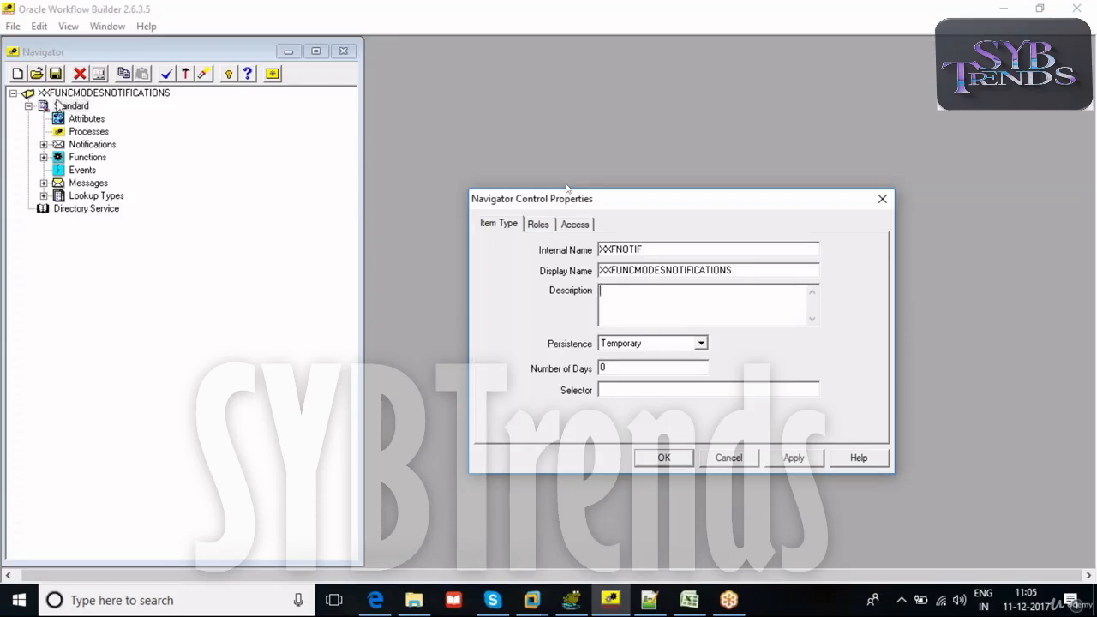
# - Set the new item type's description to XXFUNCMODESNOTIFICATIONS and create the item type
pyautogui.click(649, 307)
pyautogui.hotkey('ctrl', 'v')
pyautogui.click(794, 457)
pyautogui.click(664, 458)
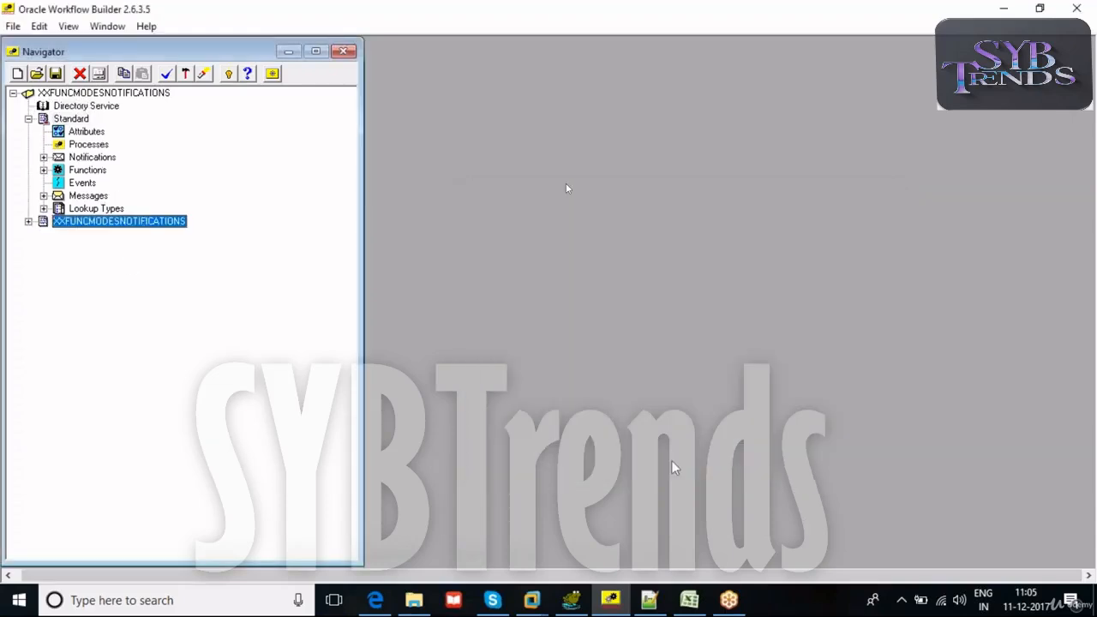
# - Start a new message under the XXFUNCMODESNOTIFICATIONS item type with the internal name TESTMSGFORFUNMODES
pyautogui.click(28, 221)
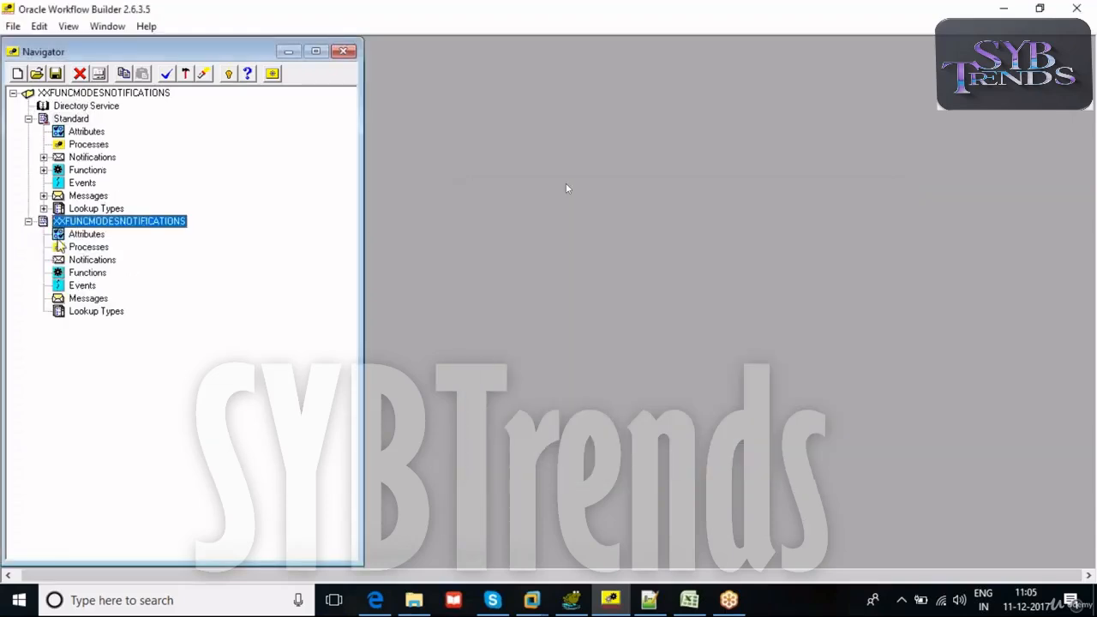
pyautogui.rightClick(57, 300)
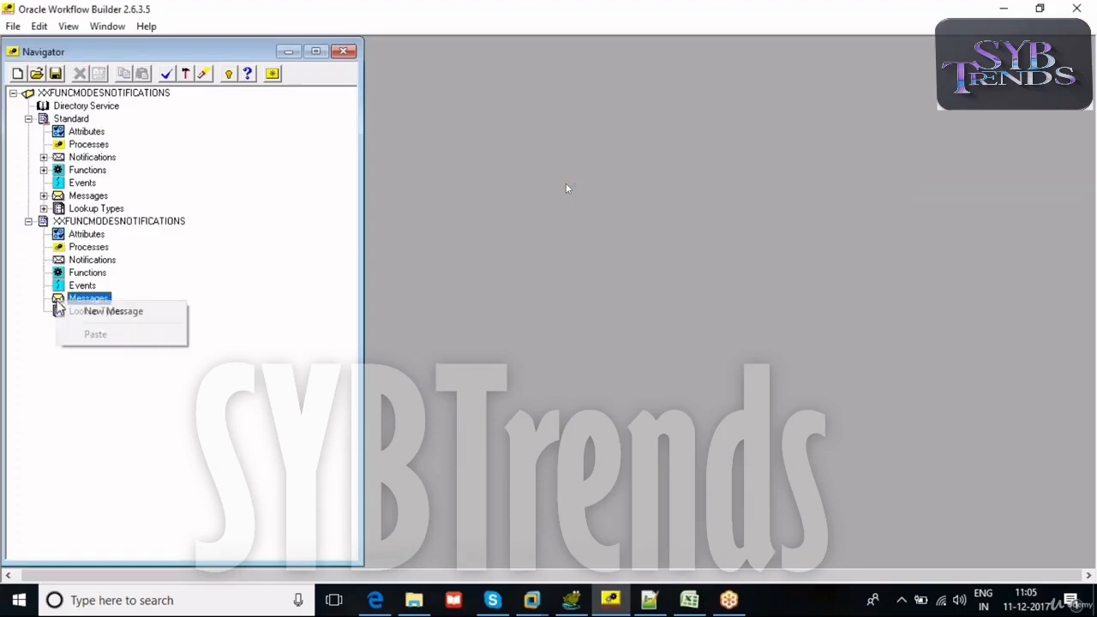
pyautogui.click(107, 309)
pyautogui.moveTo(217, 61); pyautogui.dragTo(512, 128)
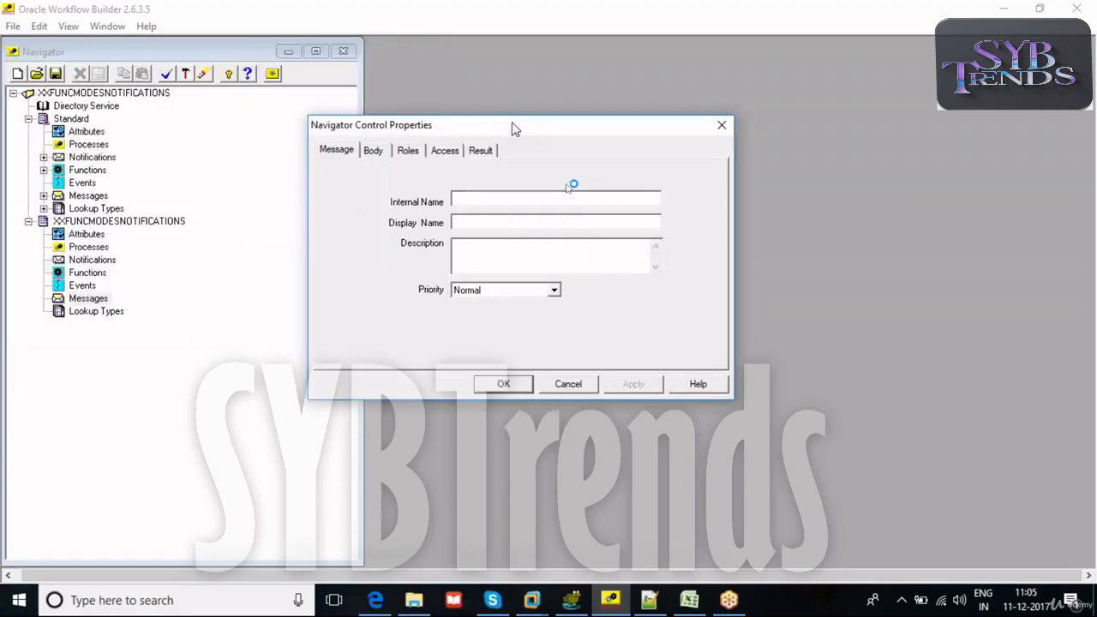
pyautogui.write('TESTMS')
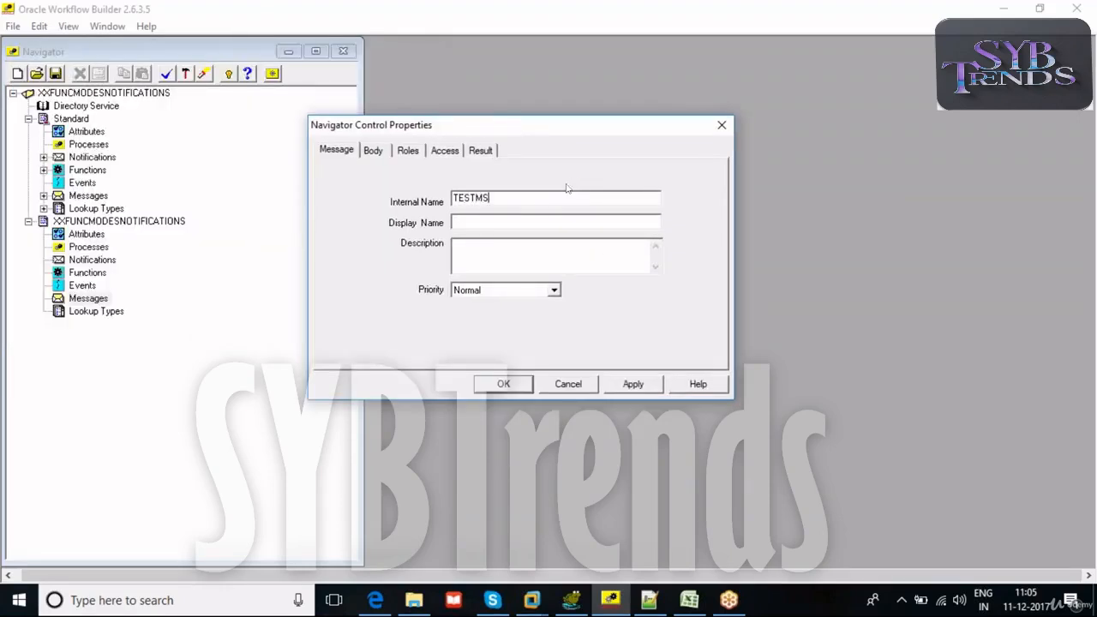
pyautogui.write('GFORFUNMODES')
# - Set the message's display name to 'Test Msg For Func Modes' and reuse it as the description
pyautogui.write('Me')
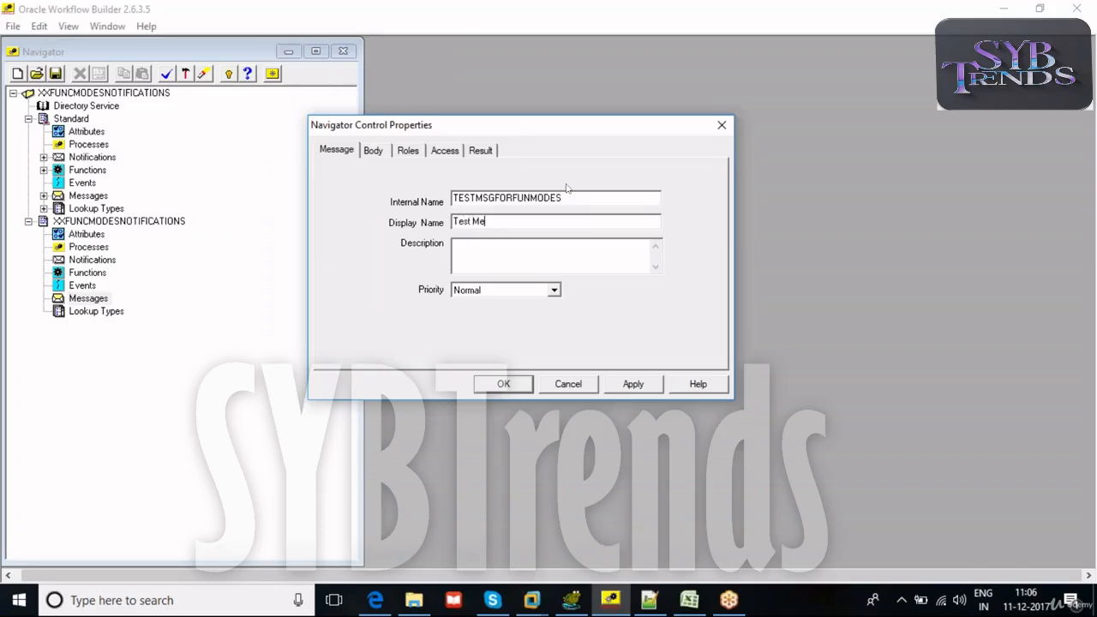
pyautogui.press('BackSpace')
pyautogui.press('BackSpace')
pyautogui.write('For Func Mod')
pyautogui.moveTo(575, 221); pyautogui.dragTo(452, 222)
pyautogui.hotkey('ctrl', 'c')
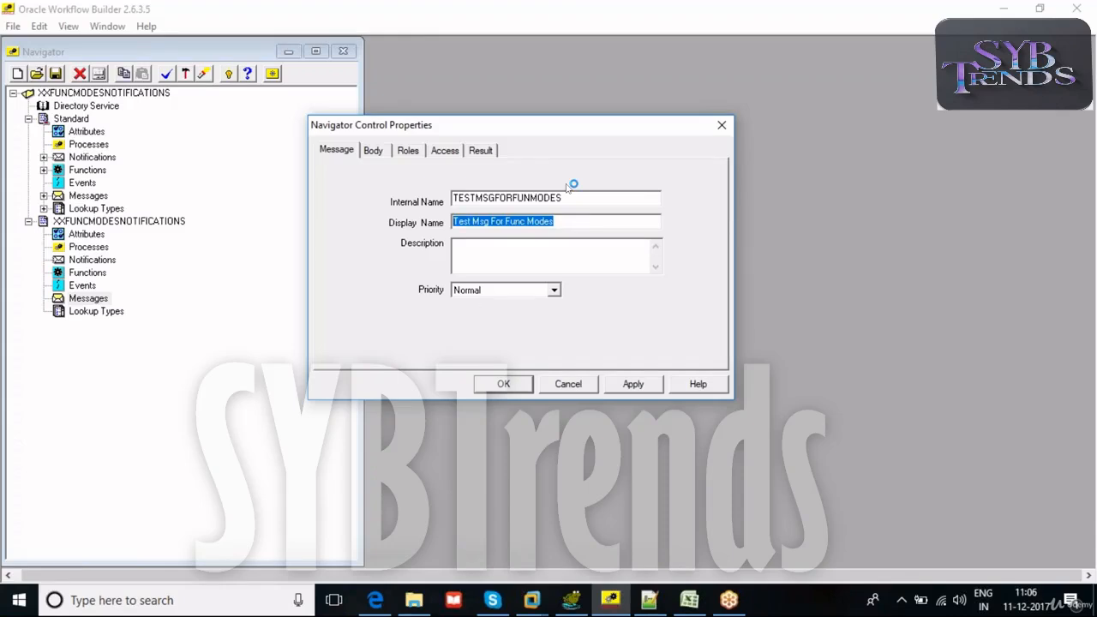
pyautogui.press('Tab')
pyautogui.hotkey('ctrl', 'v')
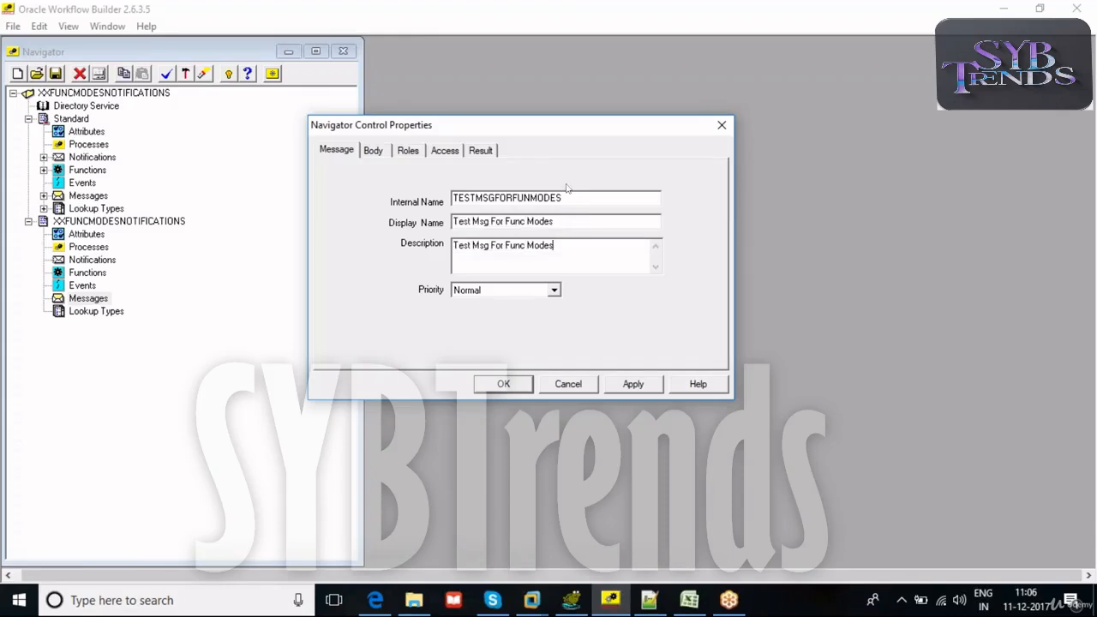
# - Write the message's text body with the greeting 'Hi ,' and an indented line 'This is the msg For funcmodes .'
pyautogui.click(375, 154)
pyautogui.write('Hi,')
pyautogui.press('Return')
pyautogui.press('Tab')
pyautogui.write('This is th te')
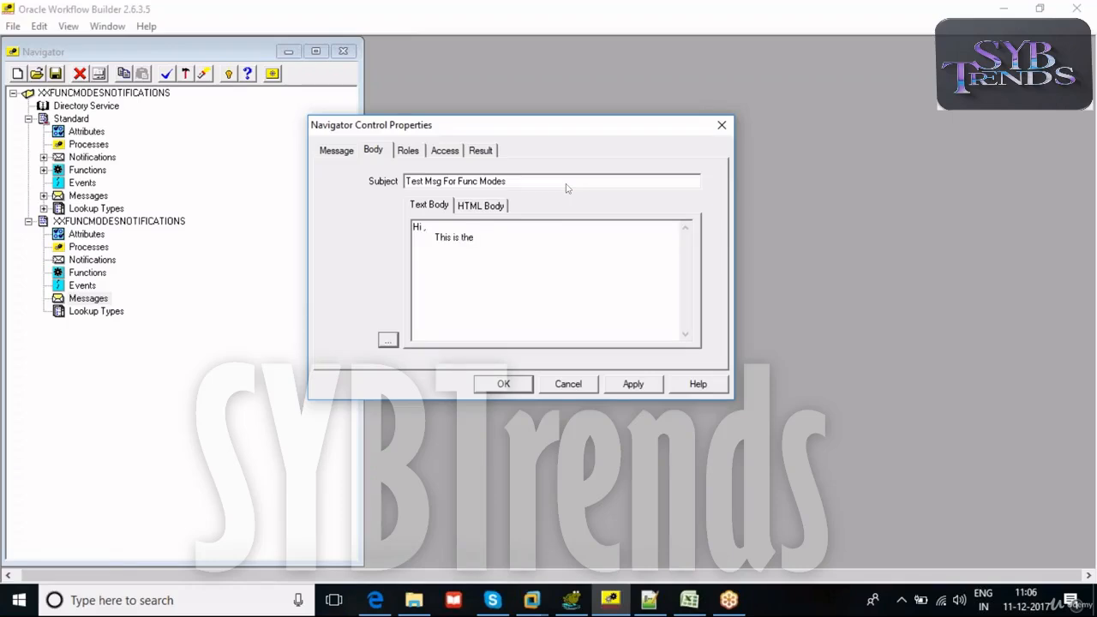
pyautogui.write('sg For funm')
pyautogui.press('BackSpace')
pyautogui.press('BackSpace')
pyautogui.press('BackSpace')
pyautogui.press('BackSpace')
pyautogui.press('BackSpace')
pyautogui.write('cmodes .')
# - Close the message body with 'Thanks,' and 'Oracle Team' after a blank line, and create the message
pyautogui.press('Return')
pyautogui.press('Return')
pyautogui.write('Thanks, ')
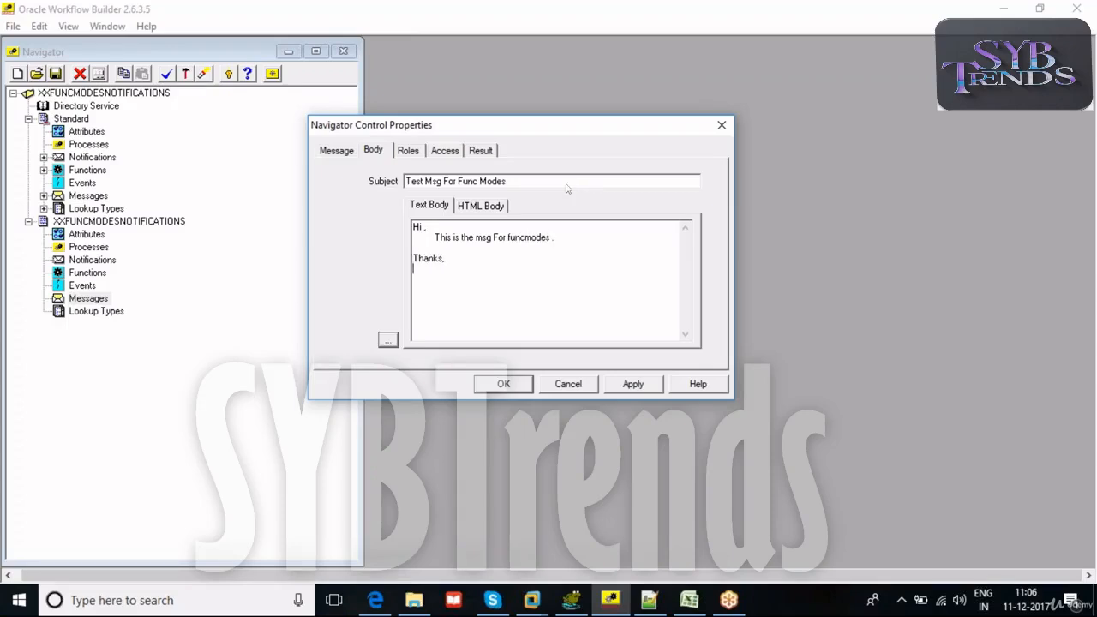
pyautogui.write('Oracle Te')
pyautogui.press('capslock')
pyautogui.write('M')
pyautogui.press('BackSpace')
pyautogui.press('capslock')
pyautogui.write('am')
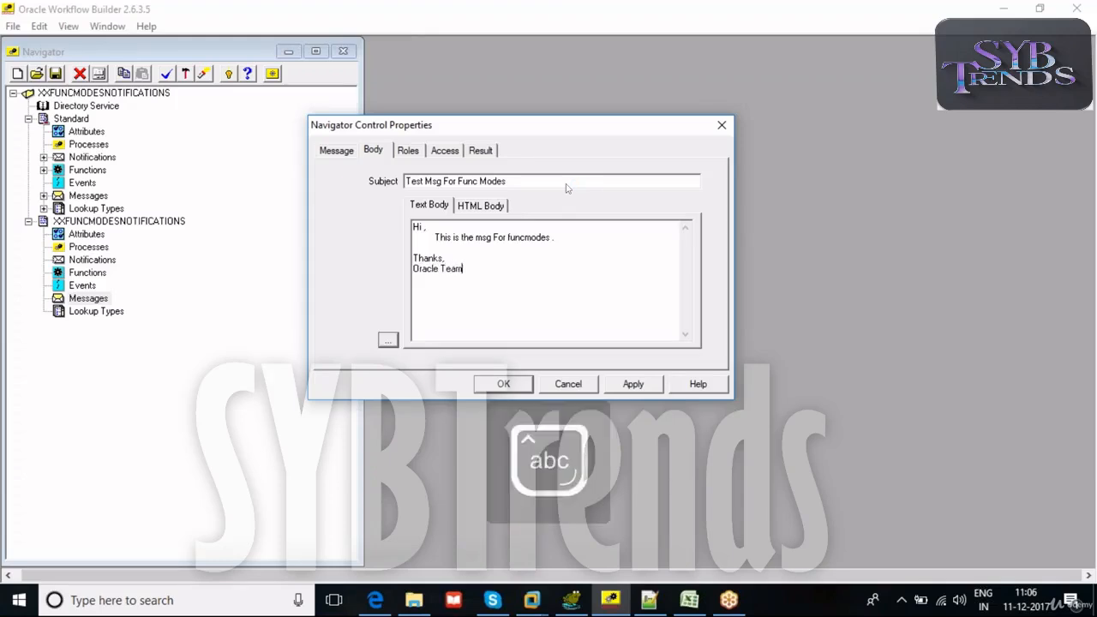
pyautogui.click(631, 383)
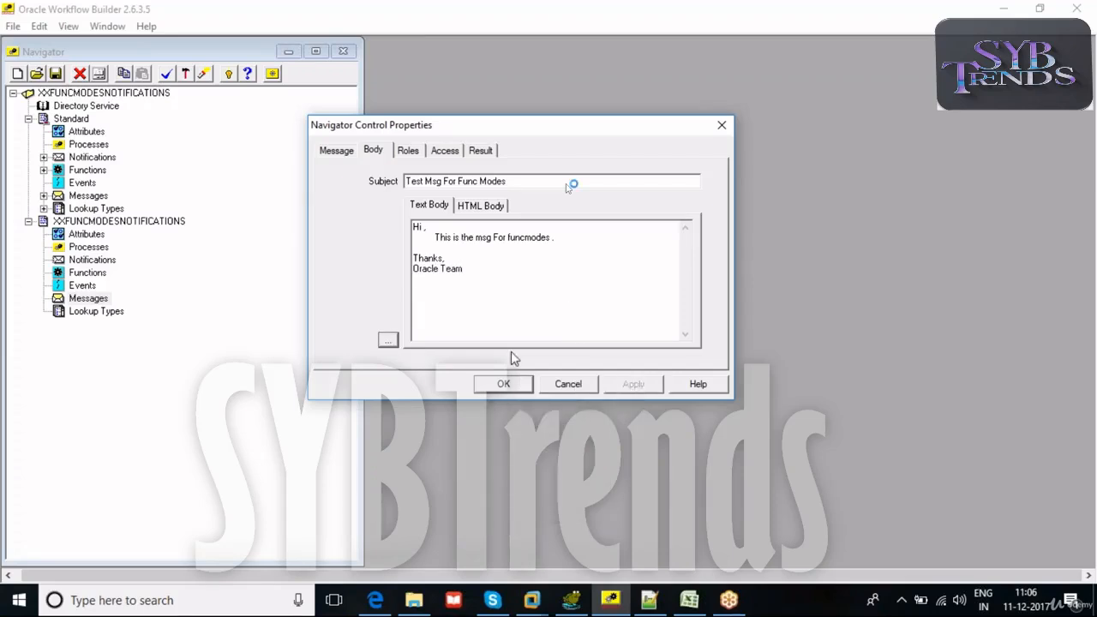
pyautogui.click(481, 150)
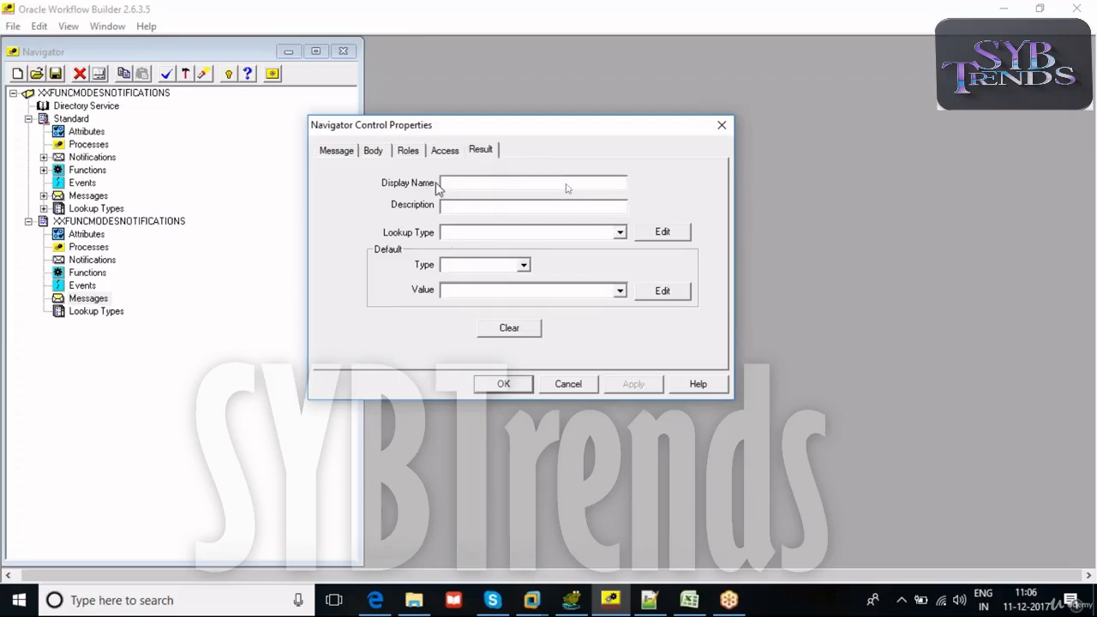
pyautogui.click(374, 152)
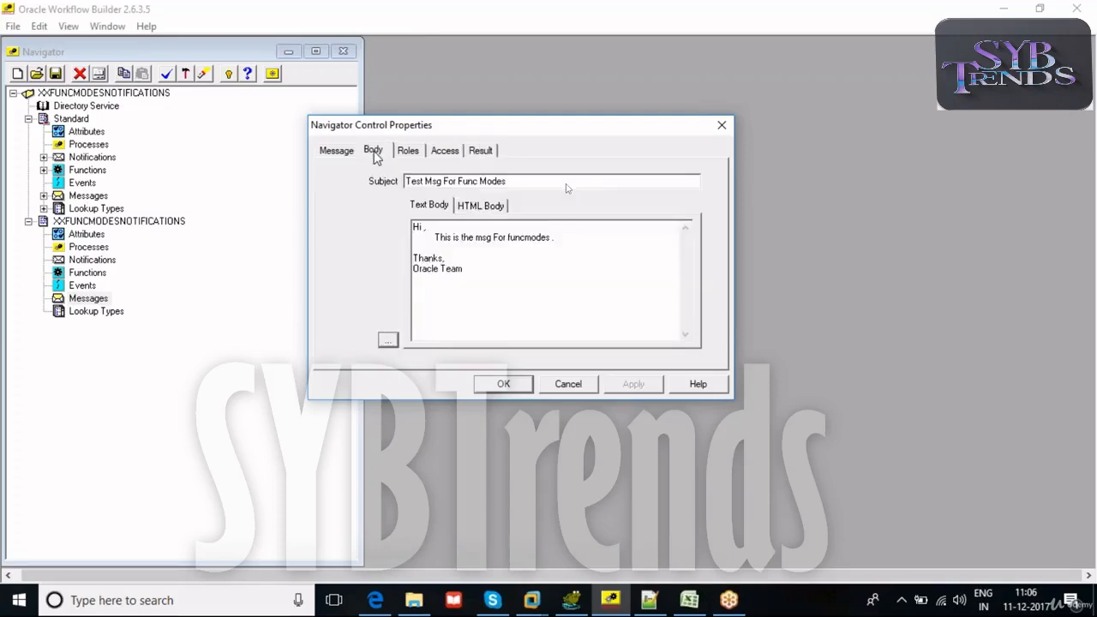
pyautogui.click(503, 383)
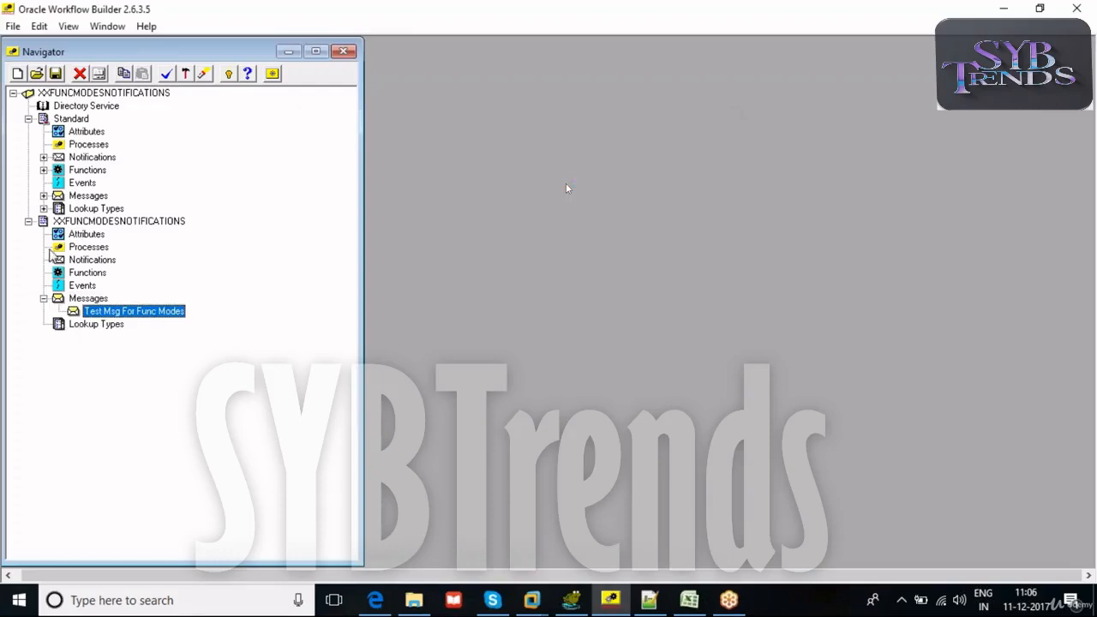
# - Start a new notification under XXFUNCMODESNOTIFICATIONS with the internal name TESTNOTIFFORFUNMODES
pyautogui.click(86, 259)
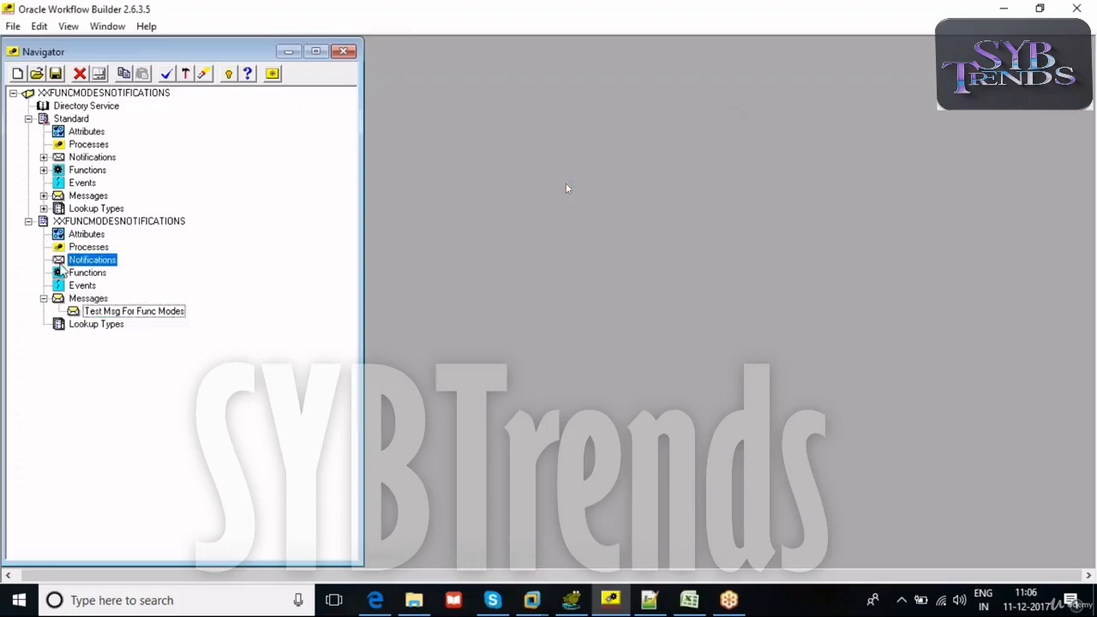
pyautogui.rightClick(102, 265)
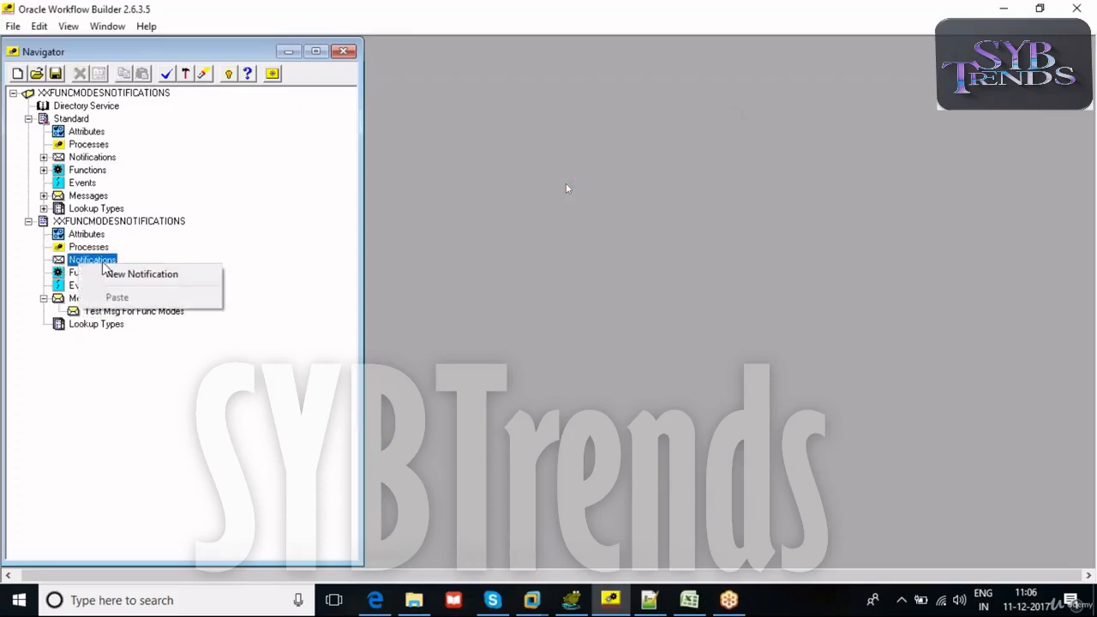
pyautogui.click(156, 273)
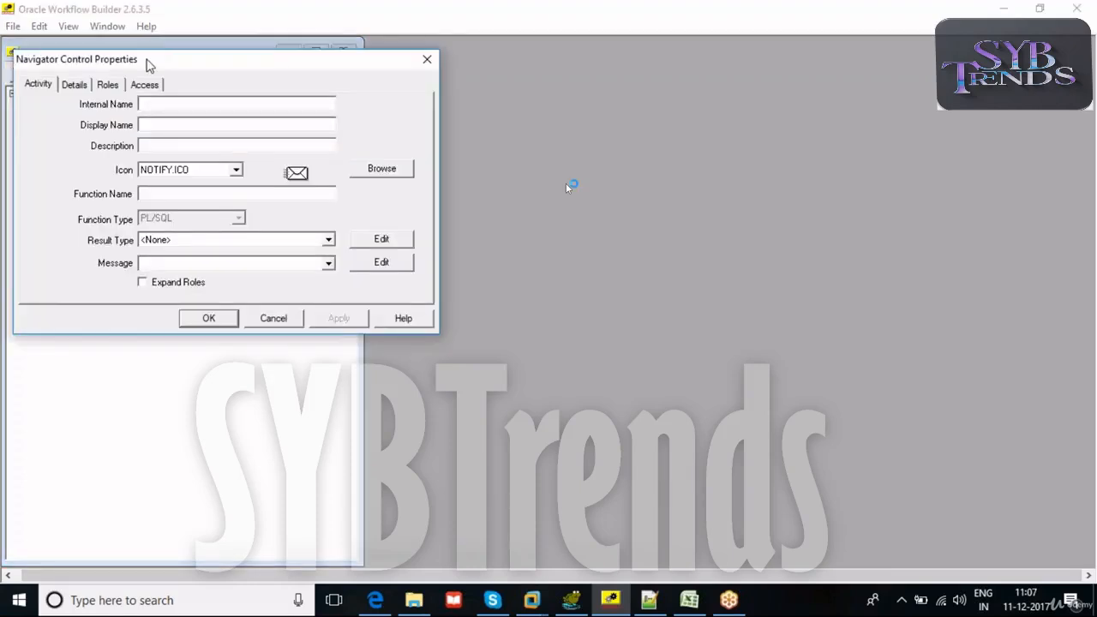
pyautogui.moveTo(146, 66); pyautogui.dragTo(551, 73)
pyautogui.write('TESTNOTIFFORFUNMODES')
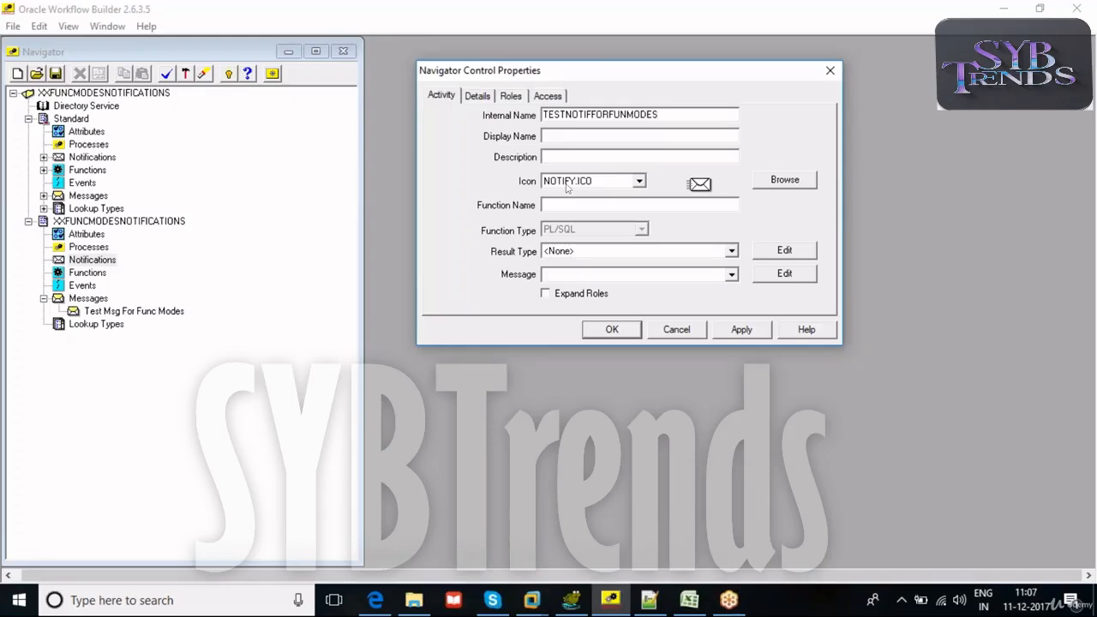
# - Set the notification's display name to 'TEST Notif For Funcmodes' and reuse it as the description
pyautogui.click(561, 137)
pyautogui.write('TEST Notif For Funcmodes')
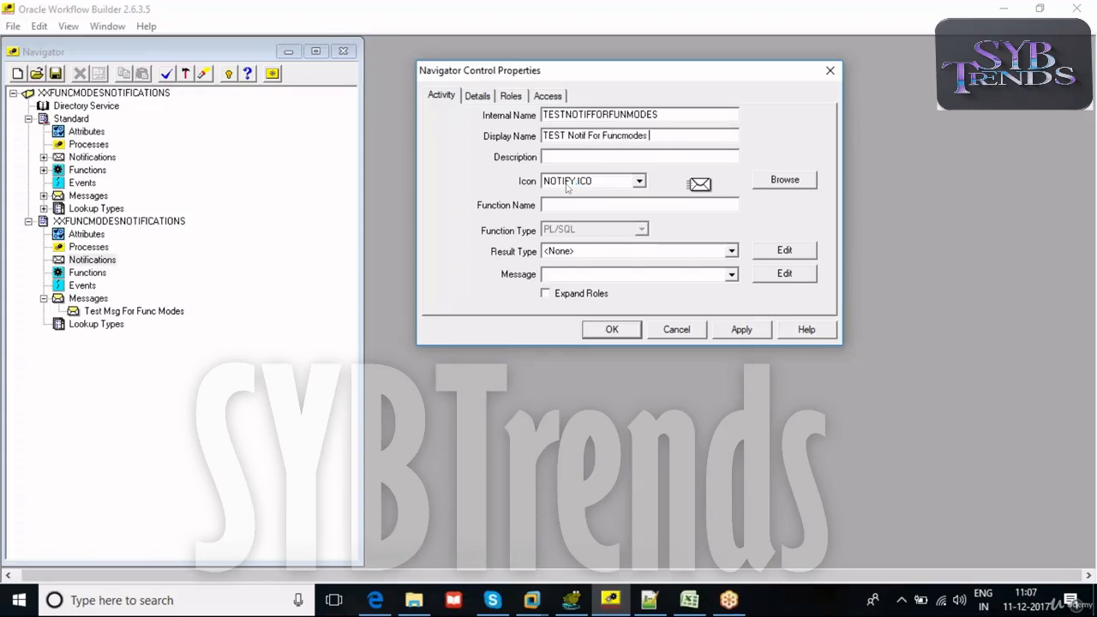
pyautogui.moveTo(653, 135); pyautogui.dragTo(453, 139)
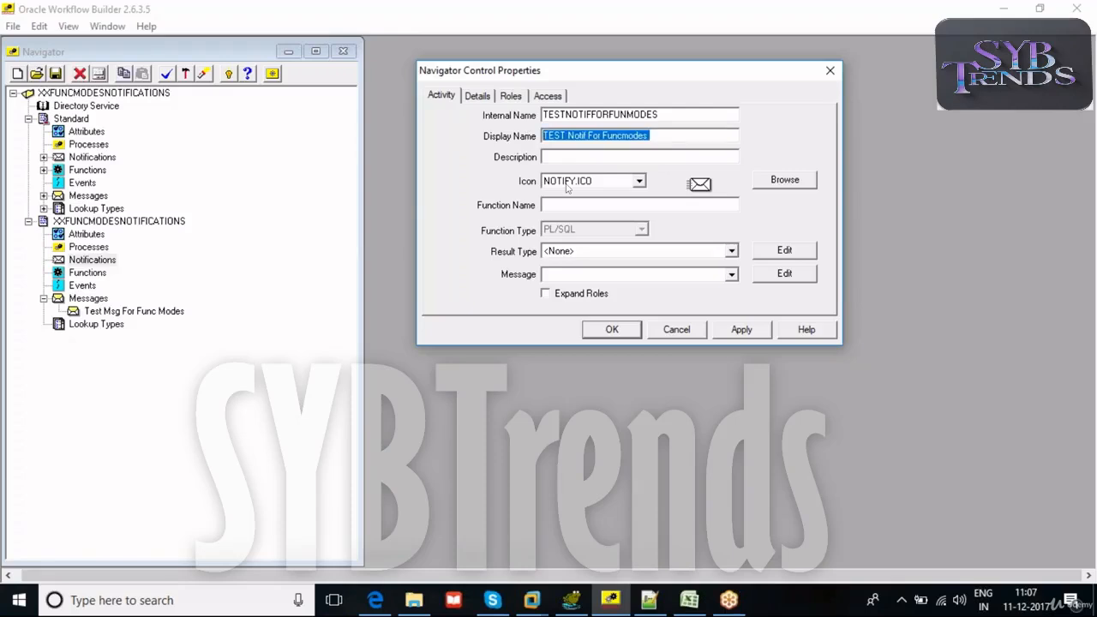
pyautogui.click(595, 156)
pyautogui.hotkey('ctrl', 'v')
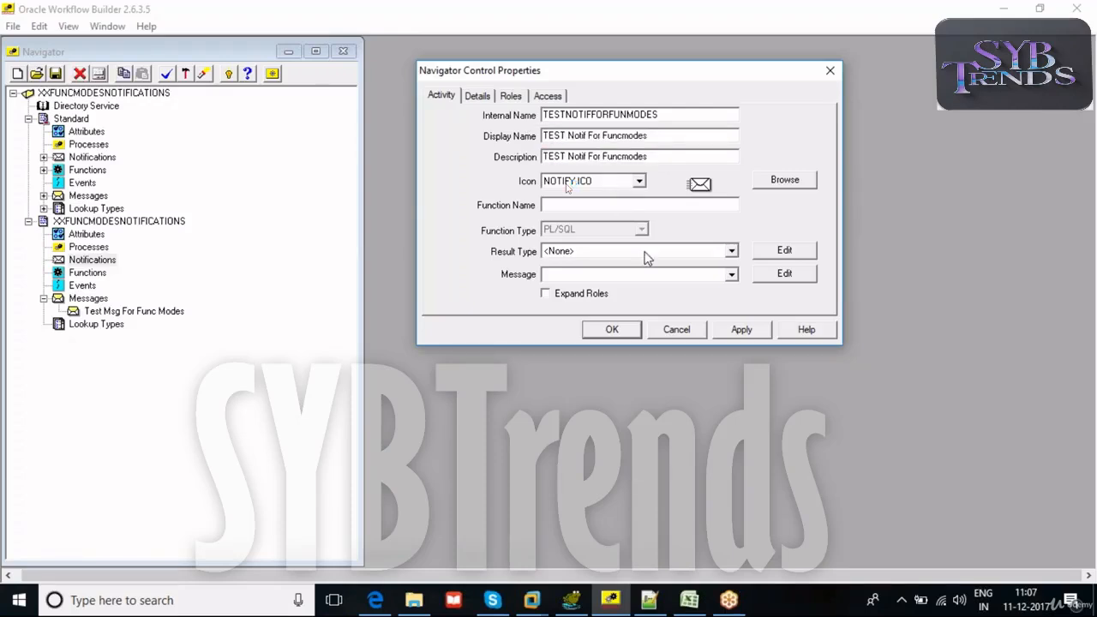
# - Assign the message 'Test Msg For Func Modes' to the notification, check its remaining properties, and create it
pyautogui.click(632, 276)
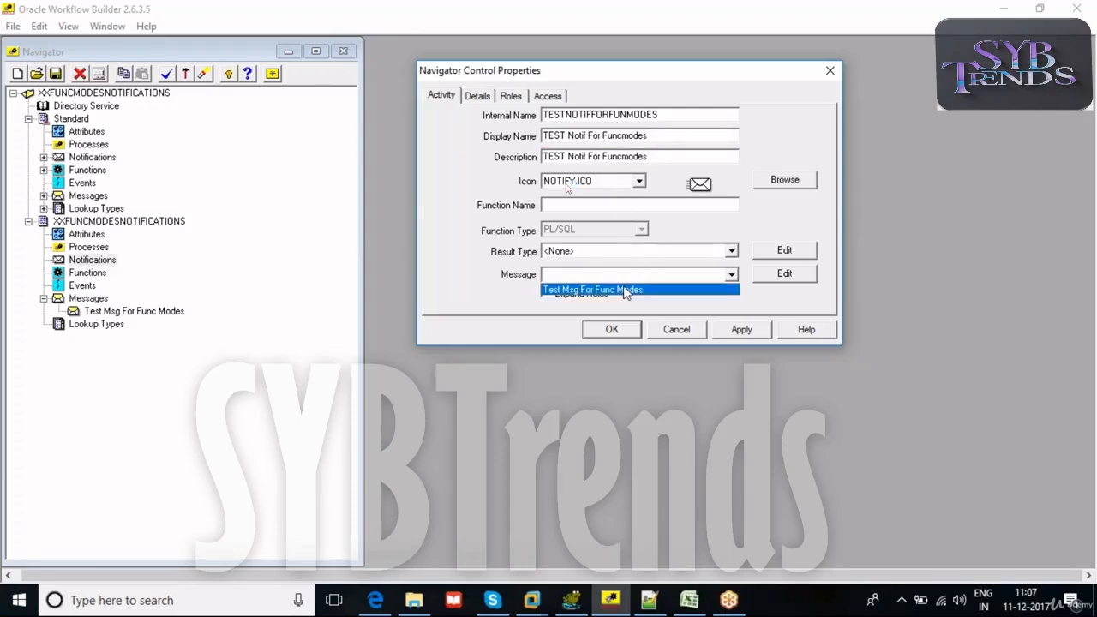
pyautogui.click(626, 289)
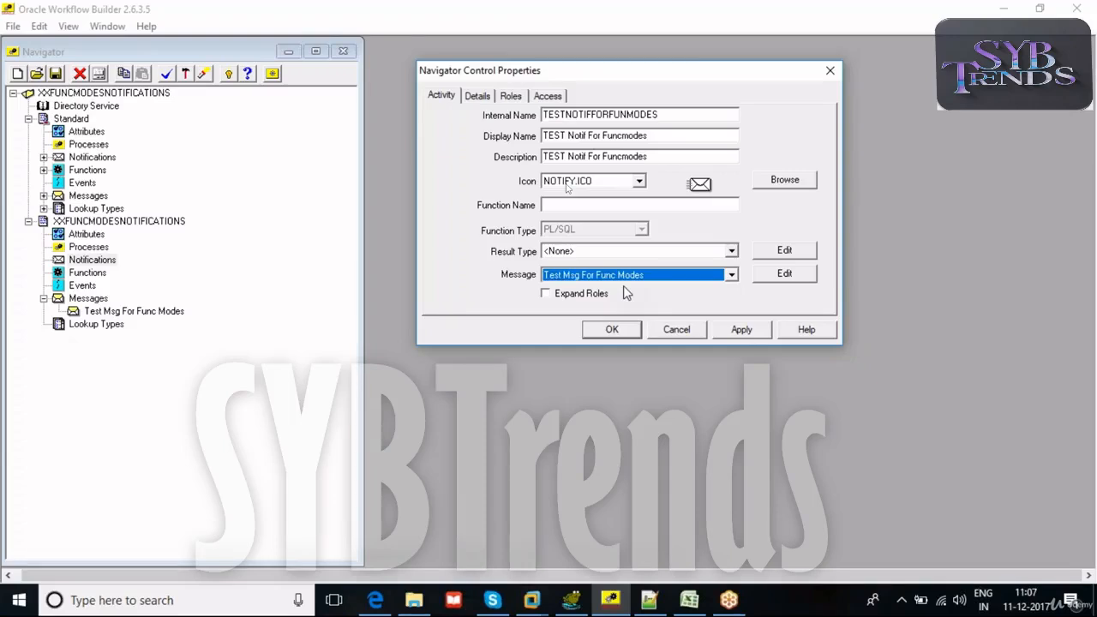
pyautogui.click(478, 96)
pyautogui.click(512, 97)
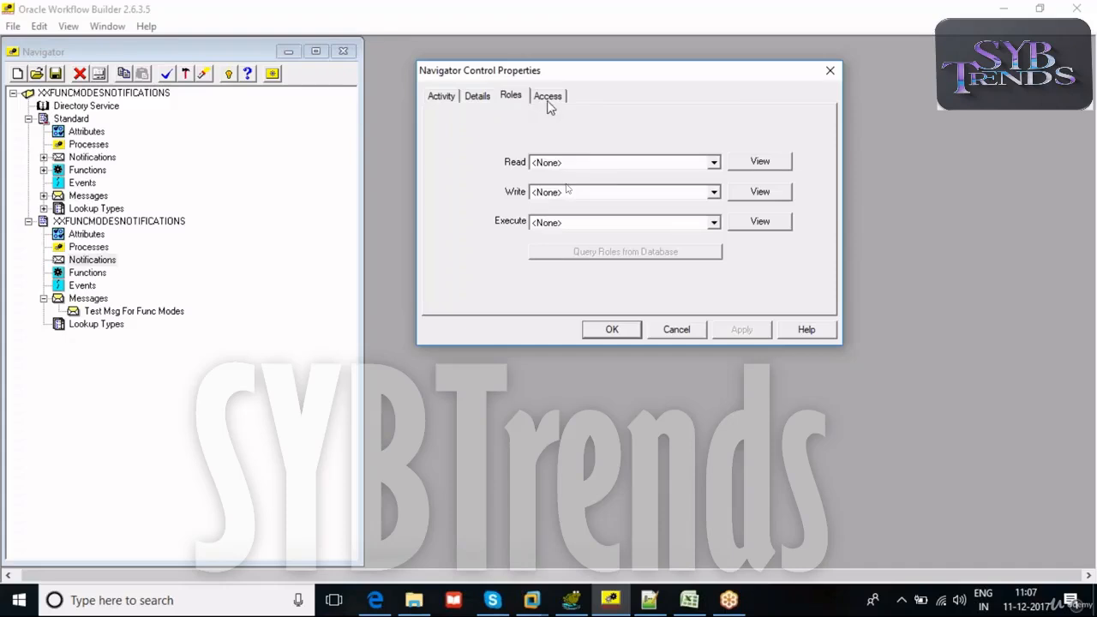
pyautogui.click(547, 98)
pyautogui.click(612, 329)
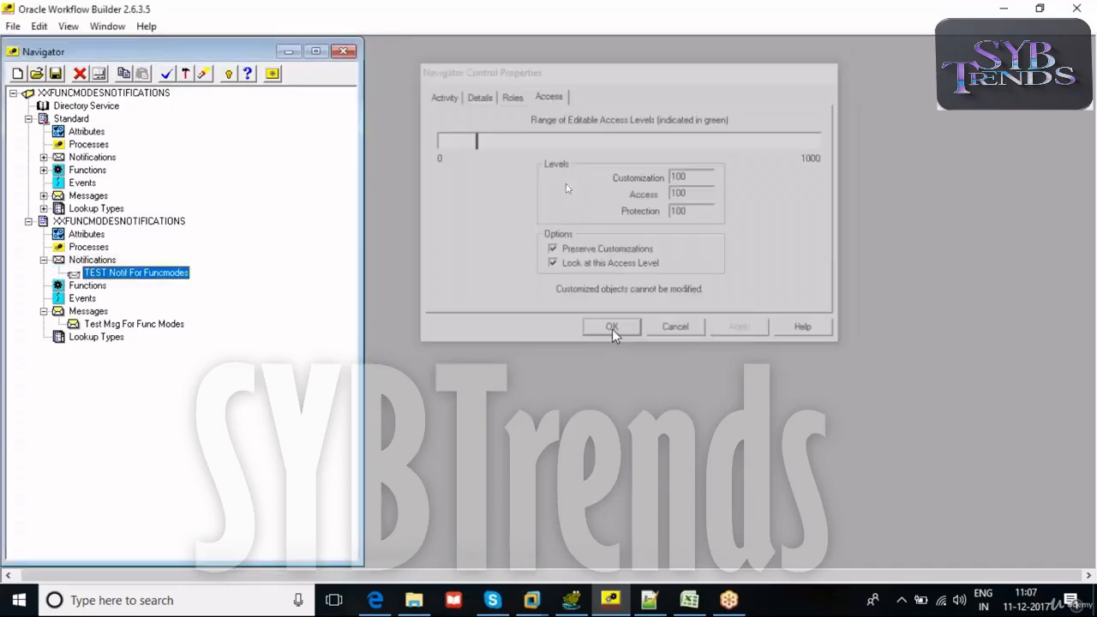
# - Start a new process under XXFUNCMODESNOTIFICATIONS with the internal name XXTESTPROCFORNOTICFUNODES
pyautogui.rightClick(73, 248)
pyautogui.click(78, 260)
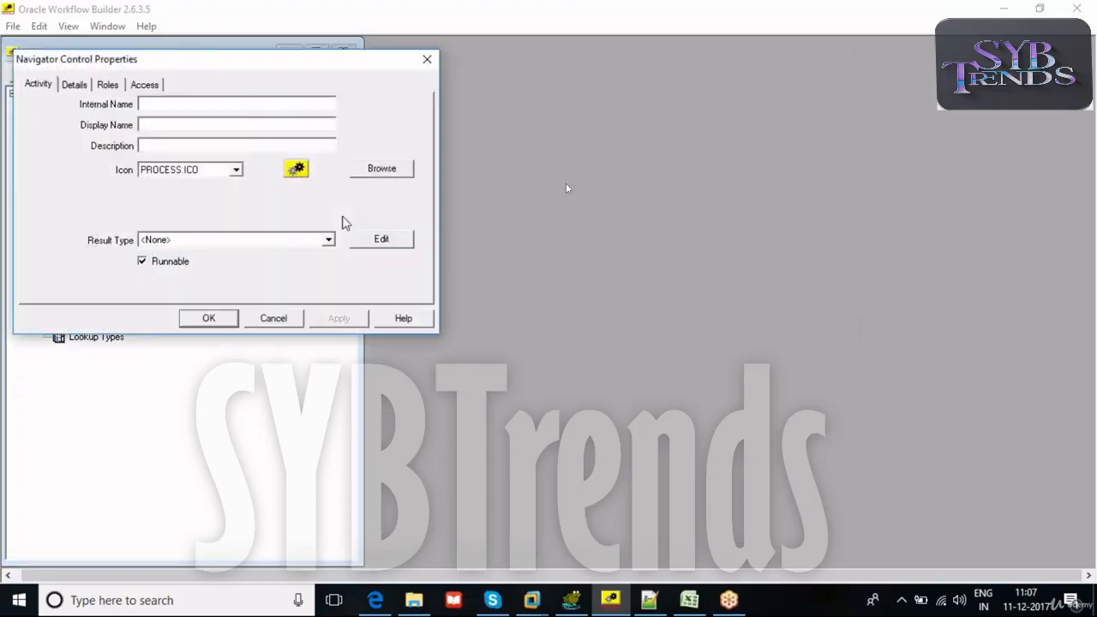
pyautogui.moveTo(185, 59); pyautogui.dragTo(727, 99)
pyautogui.click(717, 144)
pyautogui.write('XXTESTPROCFOR')
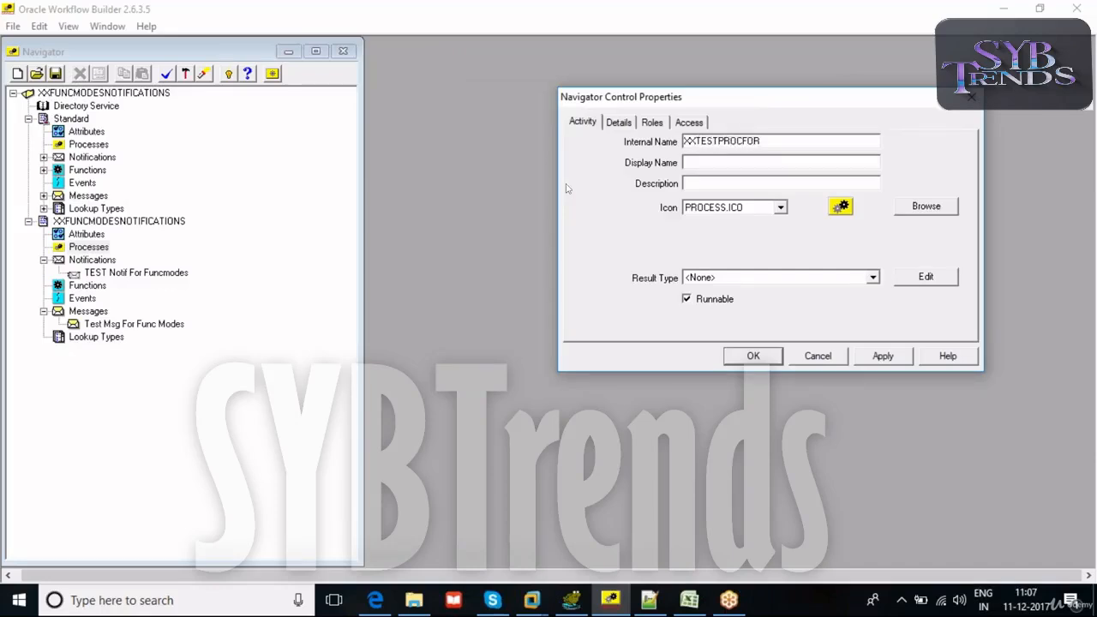
pyautogui.write('NOTICFUNODES')
# - Copy the process's internal name into its display name and description, and create the process
pyautogui.moveTo(845, 142); pyautogui.dragTo(465, 147)
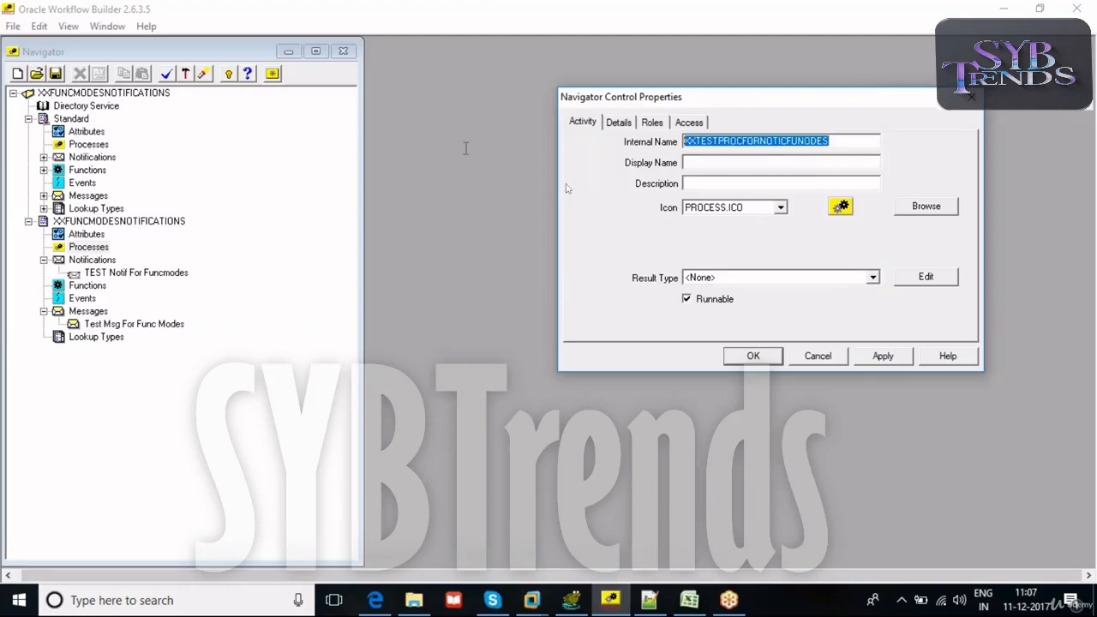
pyautogui.hotkey('ctrl', 'c')
pyautogui.press('Tab')
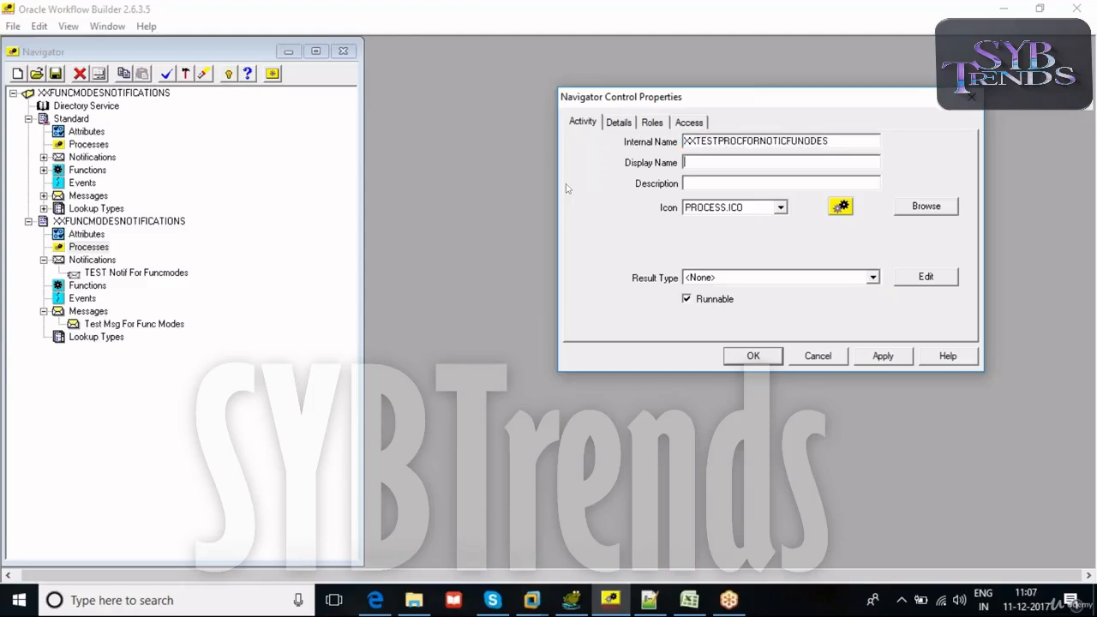
pyautogui.hotkey('ctrl', 'v')
pyautogui.click(708, 183)
pyautogui.hotkey('ctrl', 'v')
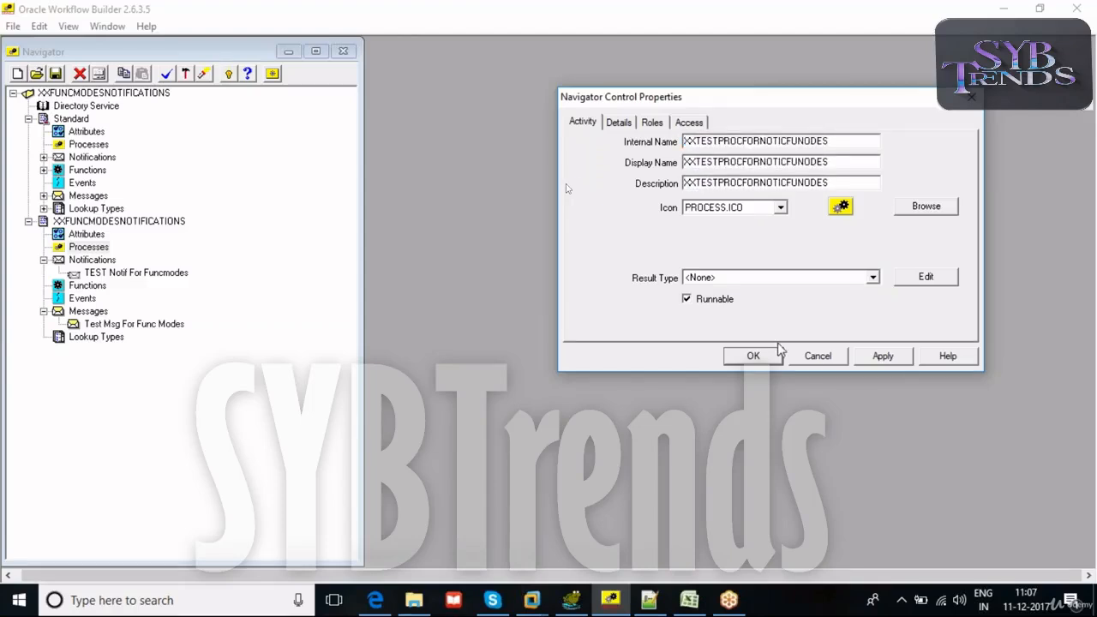
pyautogui.click(864, 358)
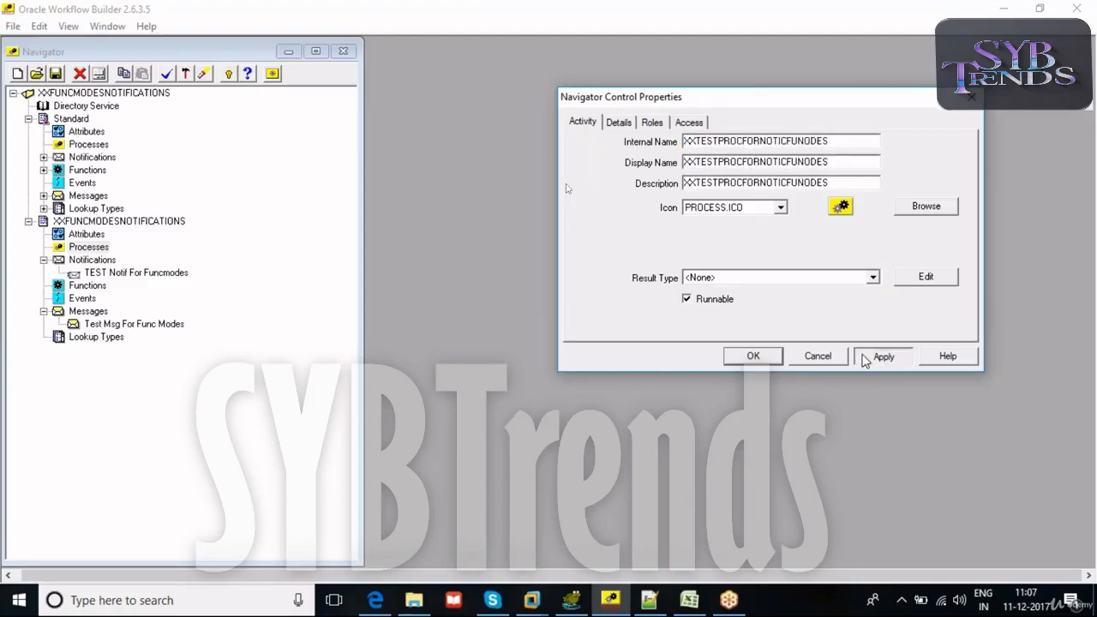
pyautogui.click(752, 356)
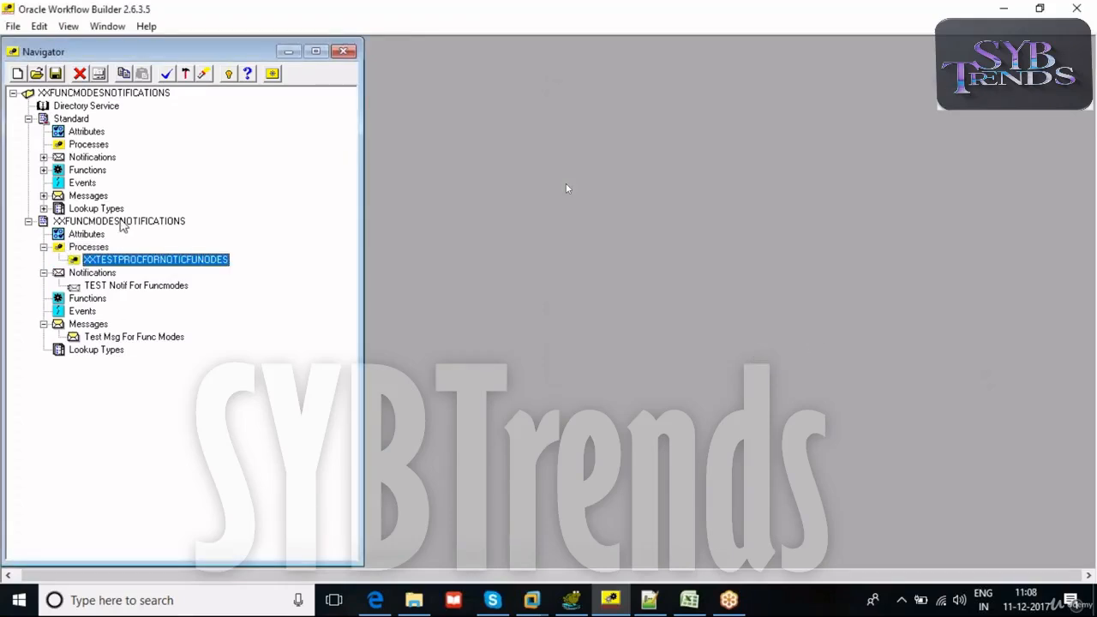
# - Open the XXTESTPROCFORNOTICFUNODES process diagram and place the TEST Notif For Funcmodes notification in the middle of it
pyautogui.doubleClick(75, 259)
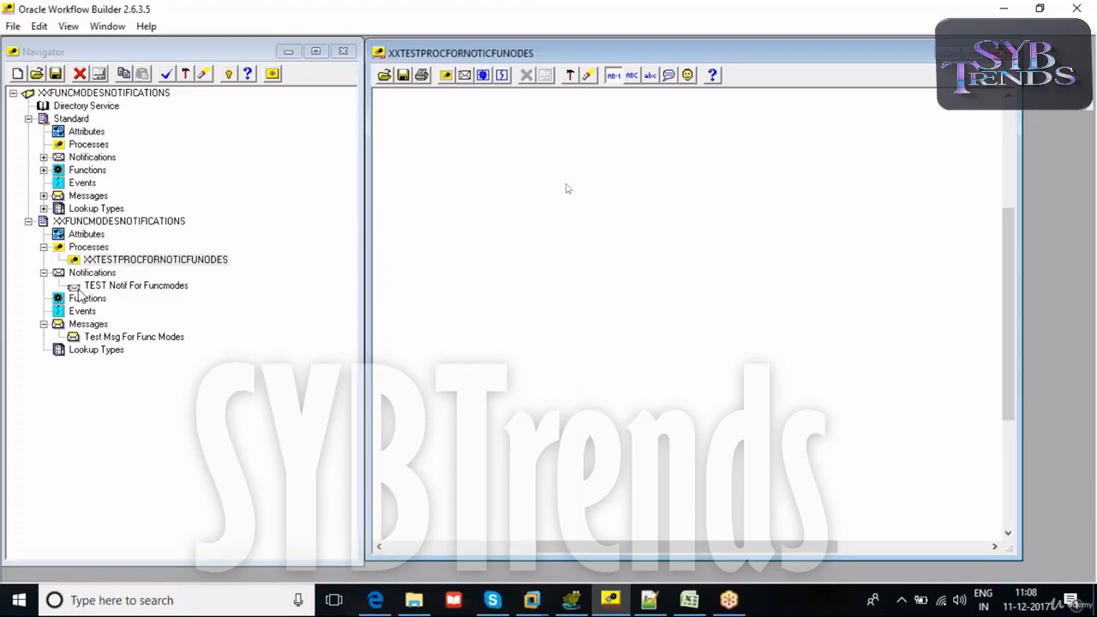
pyautogui.moveTo(76, 287); pyautogui.dragTo(630, 296)
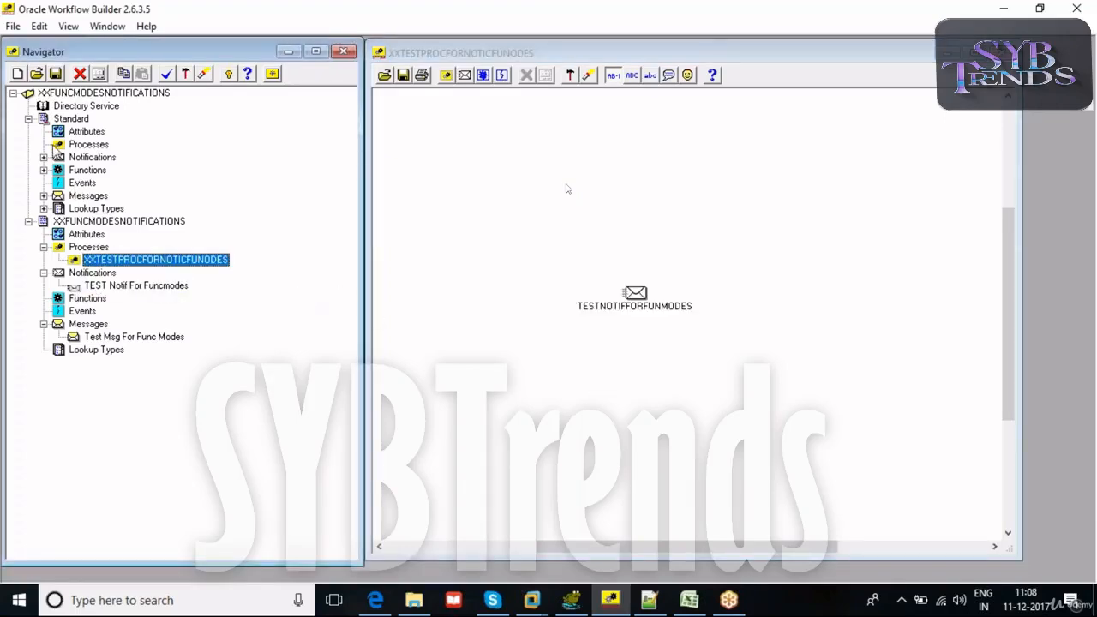
# - Place the Standard Start and End functions on either side of the notification, and connect Start through the notification to End
pyautogui.click(28, 221)
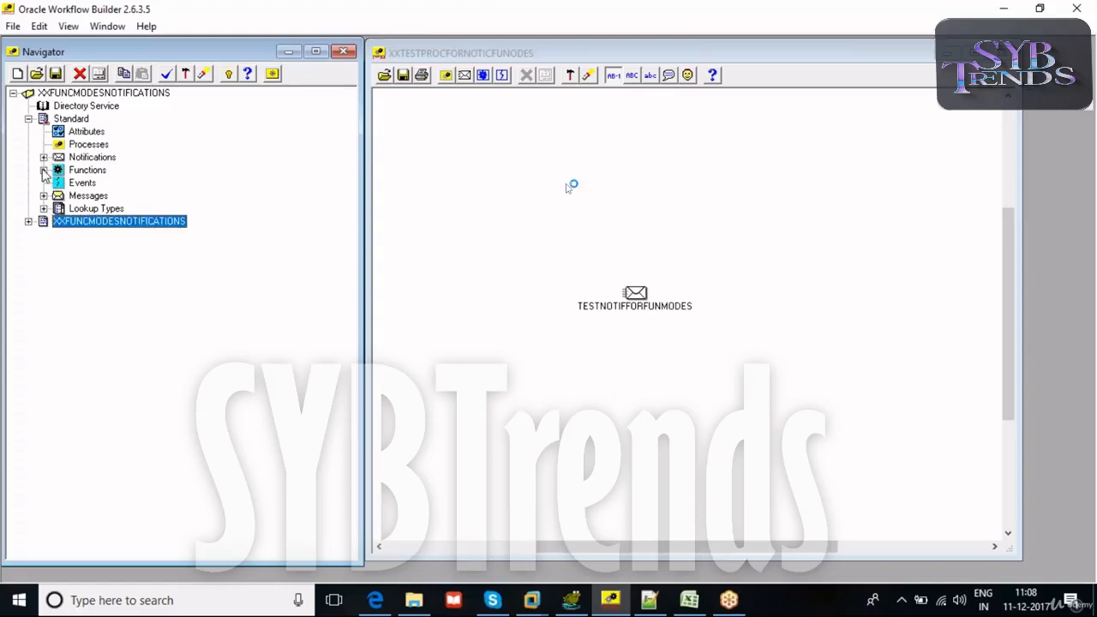
pyautogui.click(43, 170)
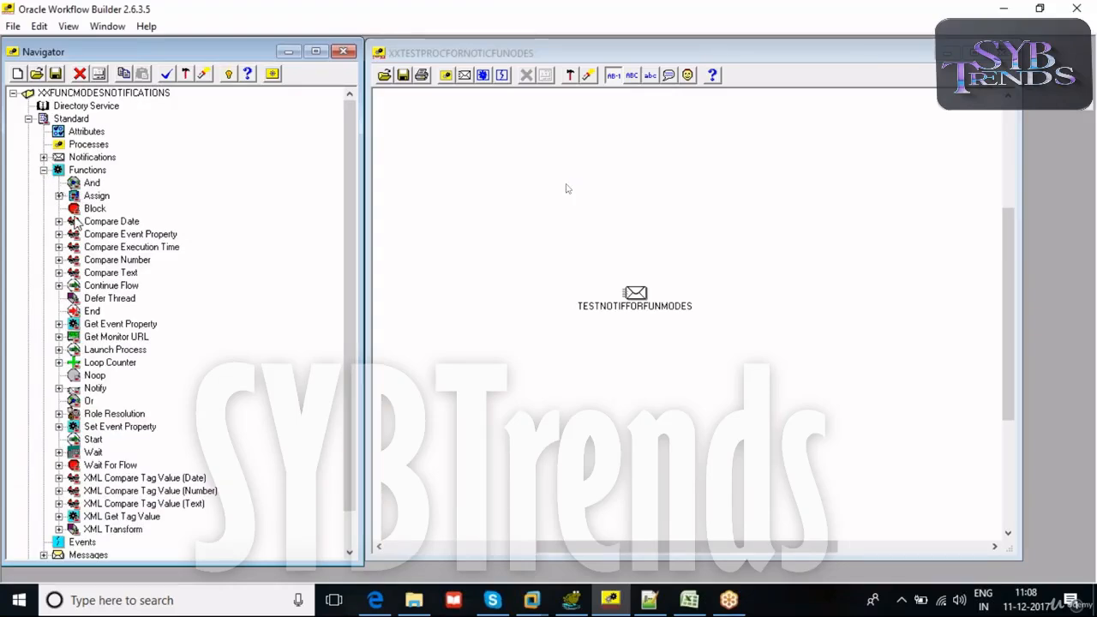
pyautogui.moveTo(92, 310); pyautogui.dragTo(853, 291)
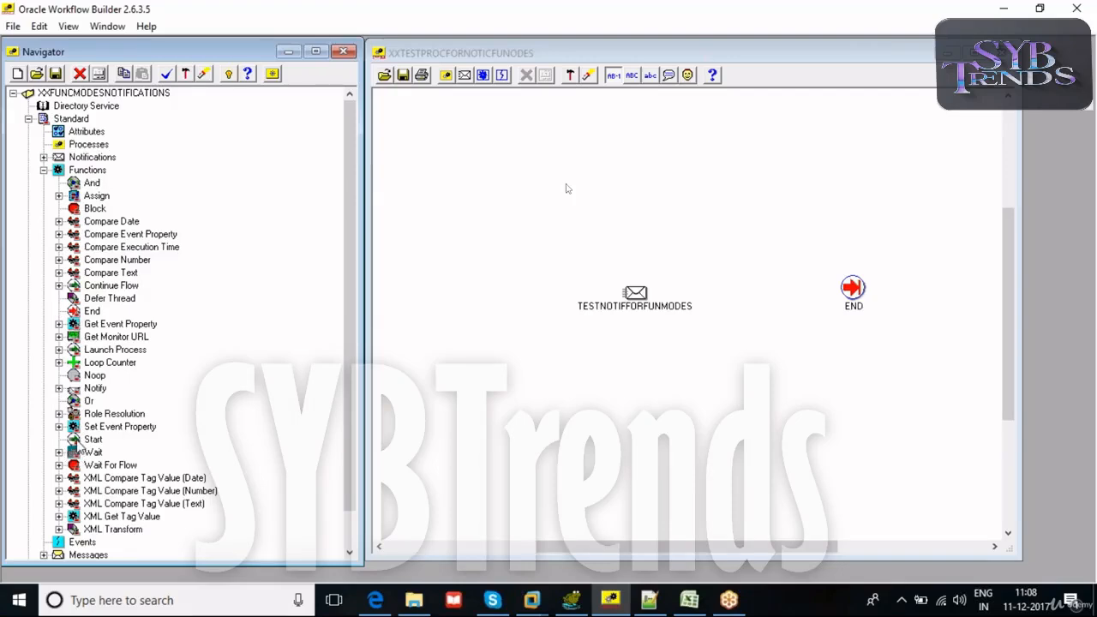
pyautogui.moveTo(92, 438); pyautogui.dragTo(660, 296)
pyautogui.rightClick(799, 292)
pyautogui.click(835, 297)
pyautogui.moveTo(835, 298); pyautogui.dragTo(873, 289)
# - Set the START node's Start/End property to Start
pyautogui.click(467, 291)
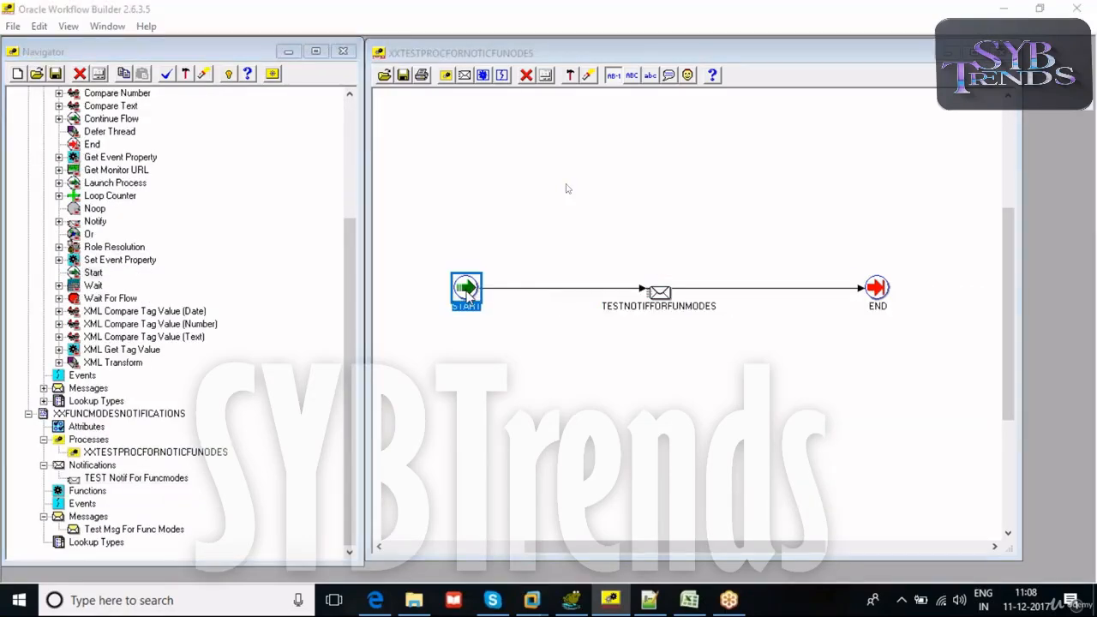
pyautogui.doubleClick(467, 291)
pyautogui.click(184, 84)
pyautogui.click(195, 124)
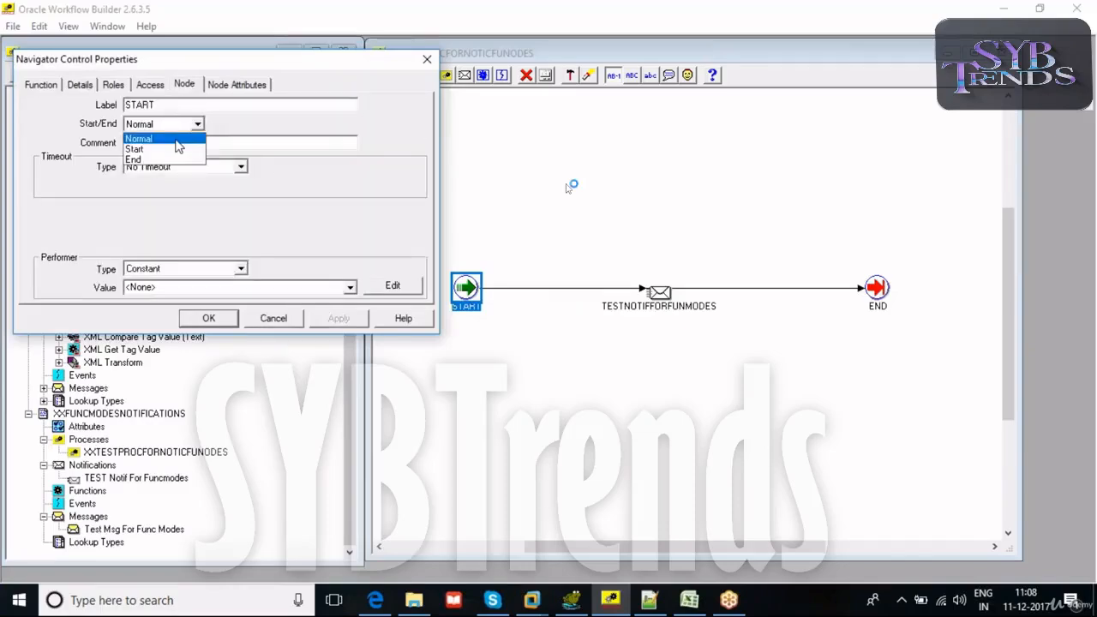
pyautogui.click(178, 148)
pyautogui.click(209, 318)
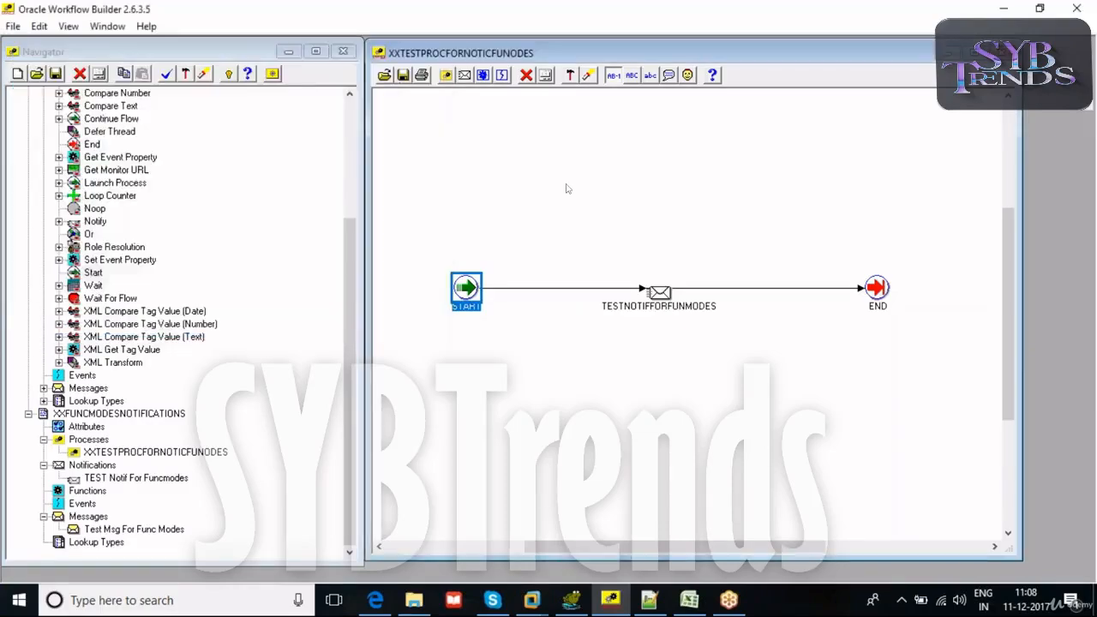
# - Set the END node's Start/End property to End, leaving its result blank
pyautogui.doubleClick(875, 289)
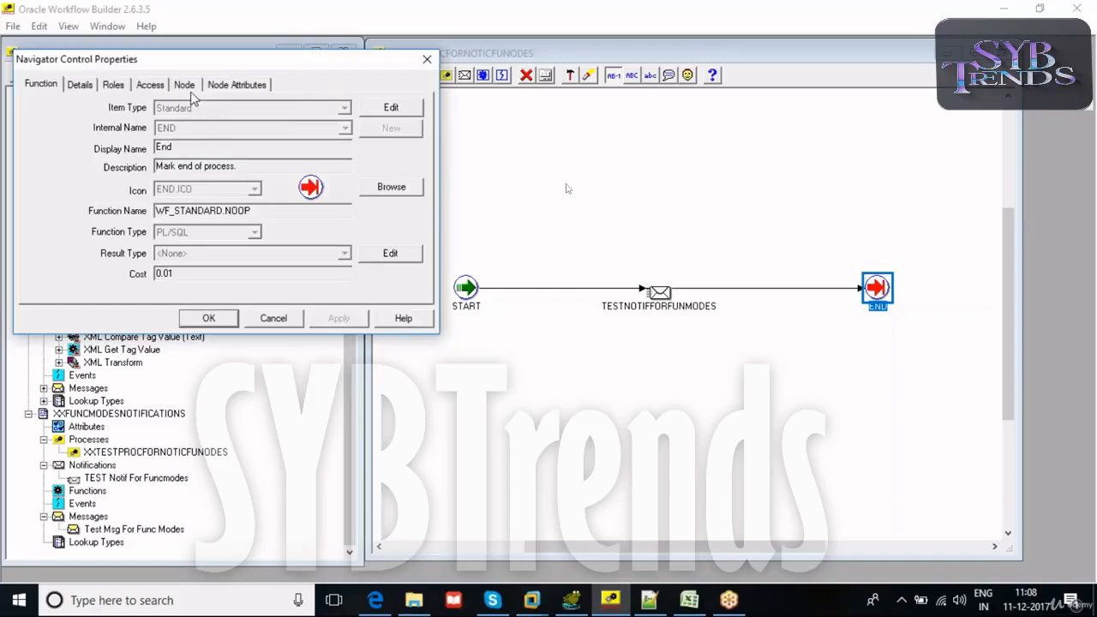
pyautogui.click(184, 84)
pyautogui.click(197, 124)
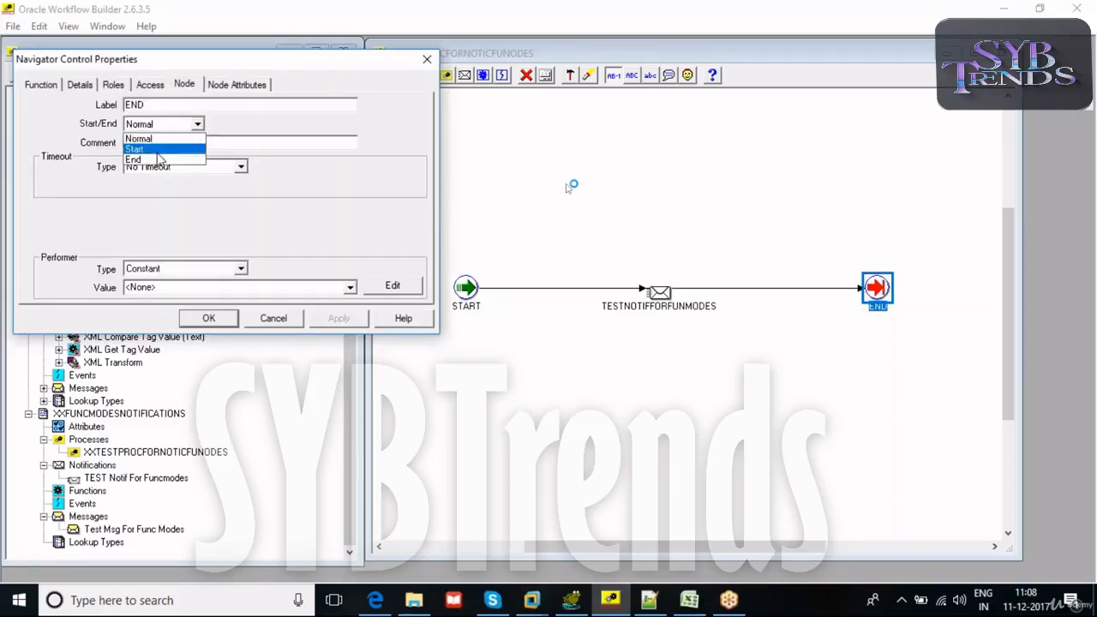
pyautogui.click(163, 160)
pyautogui.click(208, 318)
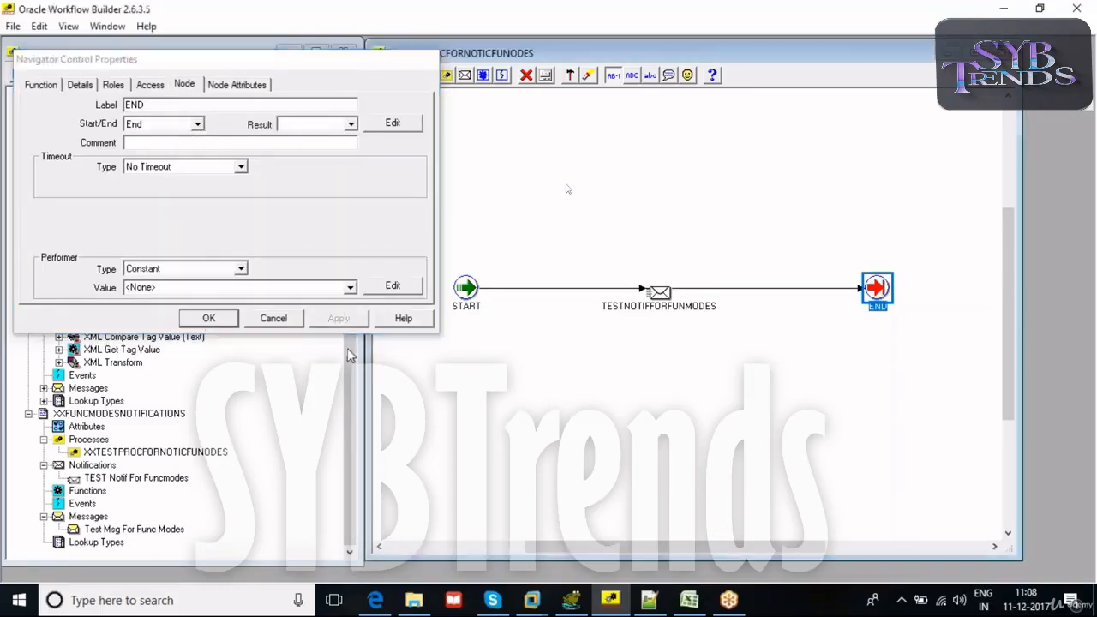
# - Assign the constant performer OPERATIONS to the TESTNOTIFFORFUNMODES notification node and apply the change
pyautogui.doubleClick(661, 287)
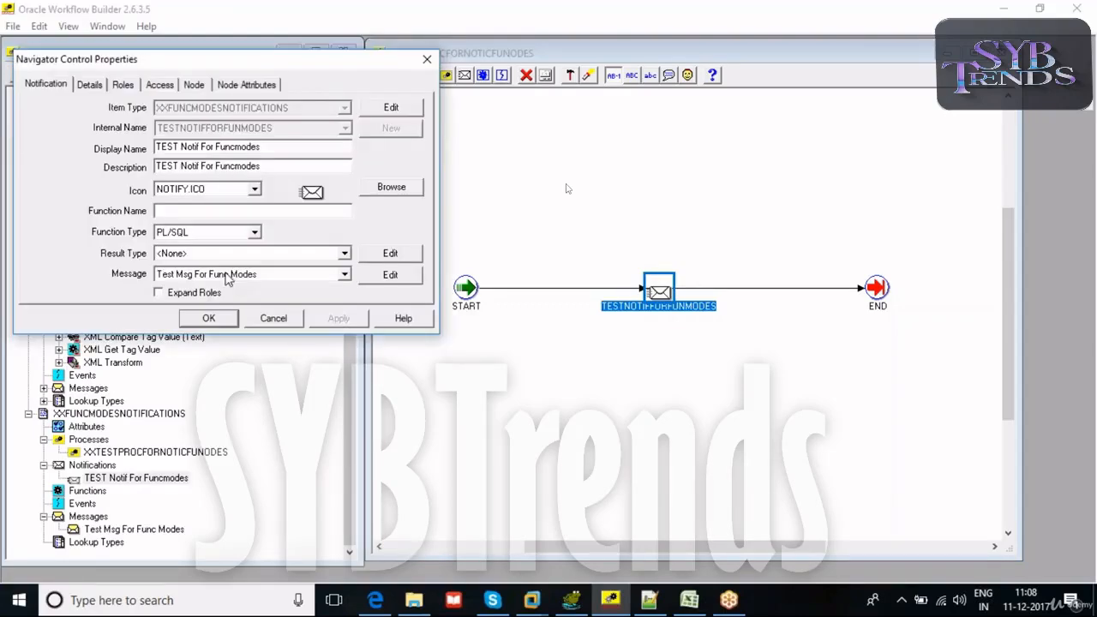
pyautogui.click(238, 86)
pyautogui.click(181, 88)
pyautogui.click(163, 271)
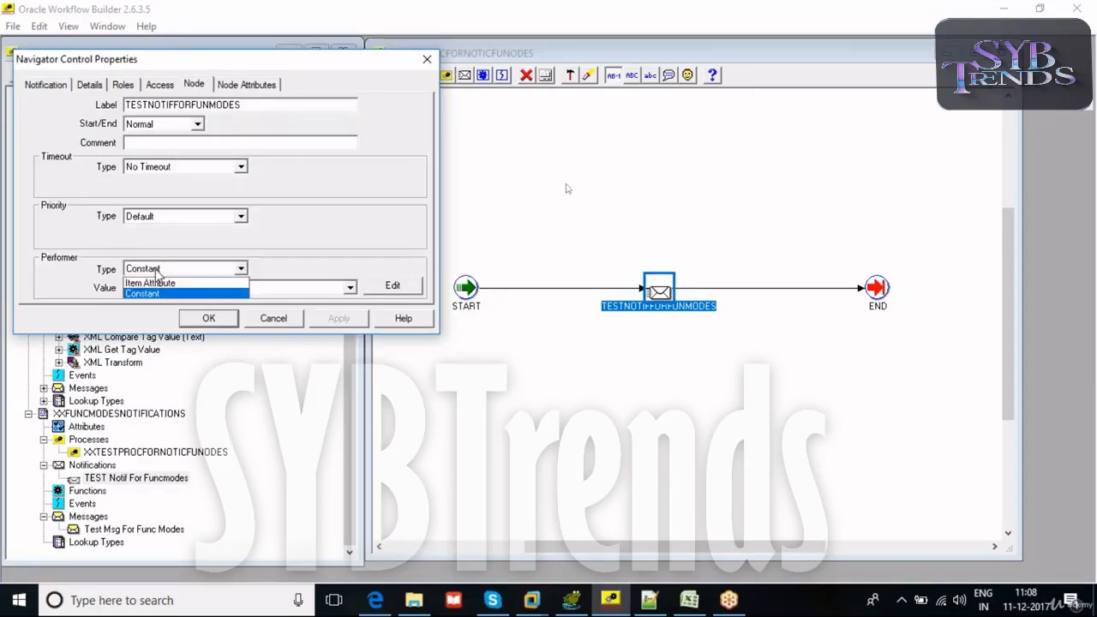
pyautogui.click(163, 293)
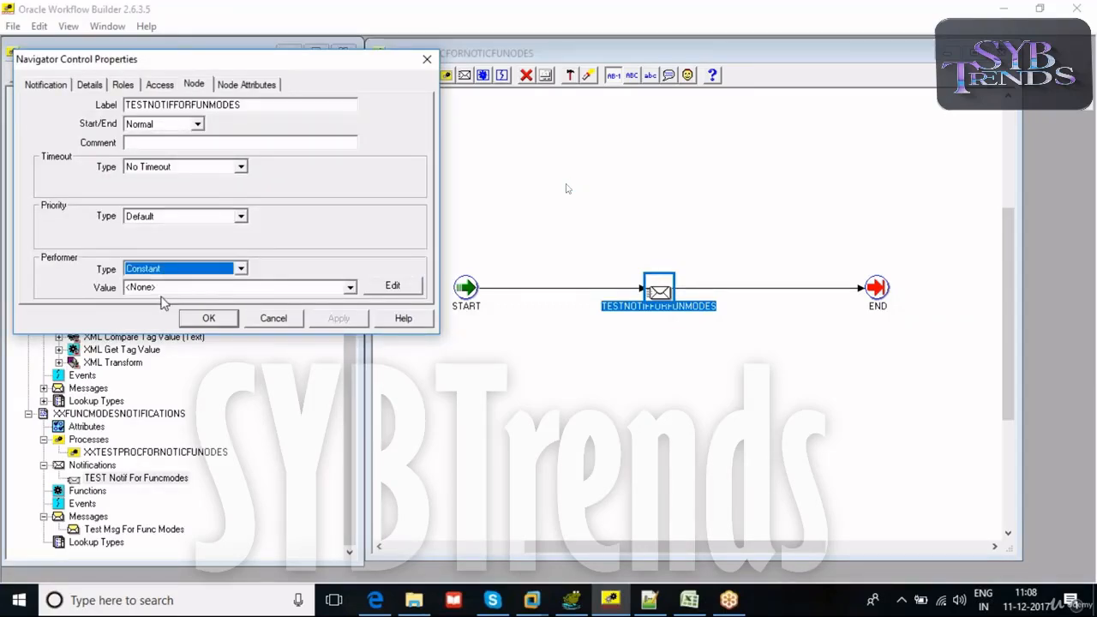
pyautogui.click(171, 290)
pyautogui.write('OPER')
pyautogui.press('BackSpace')
pyautogui.write('ERATIONS')
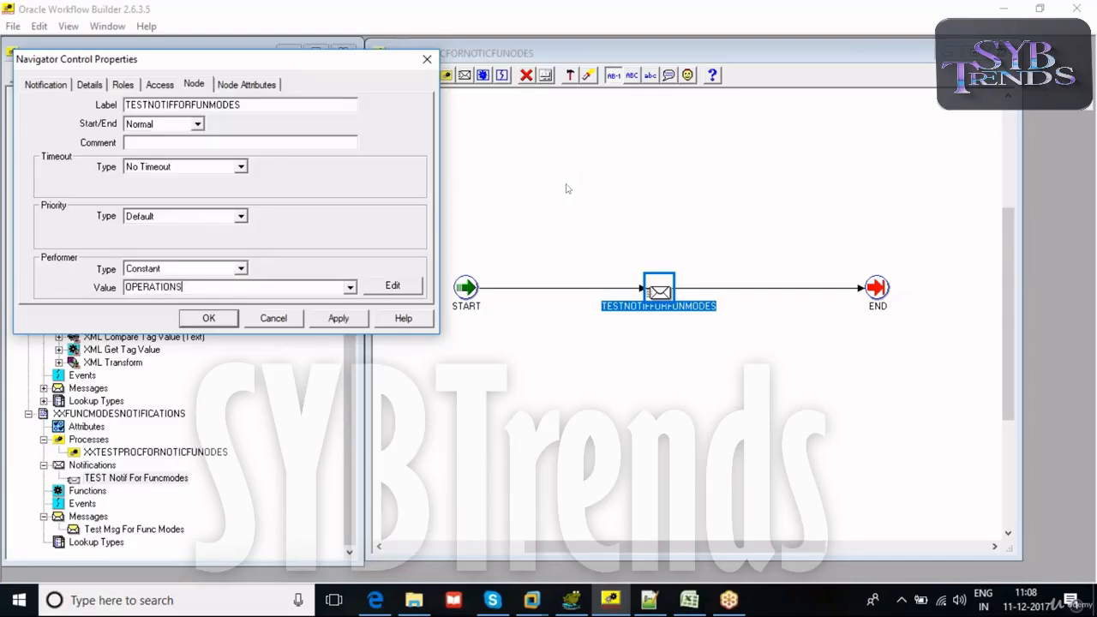
pyautogui.click(336, 322)
pyautogui.click(210, 319)
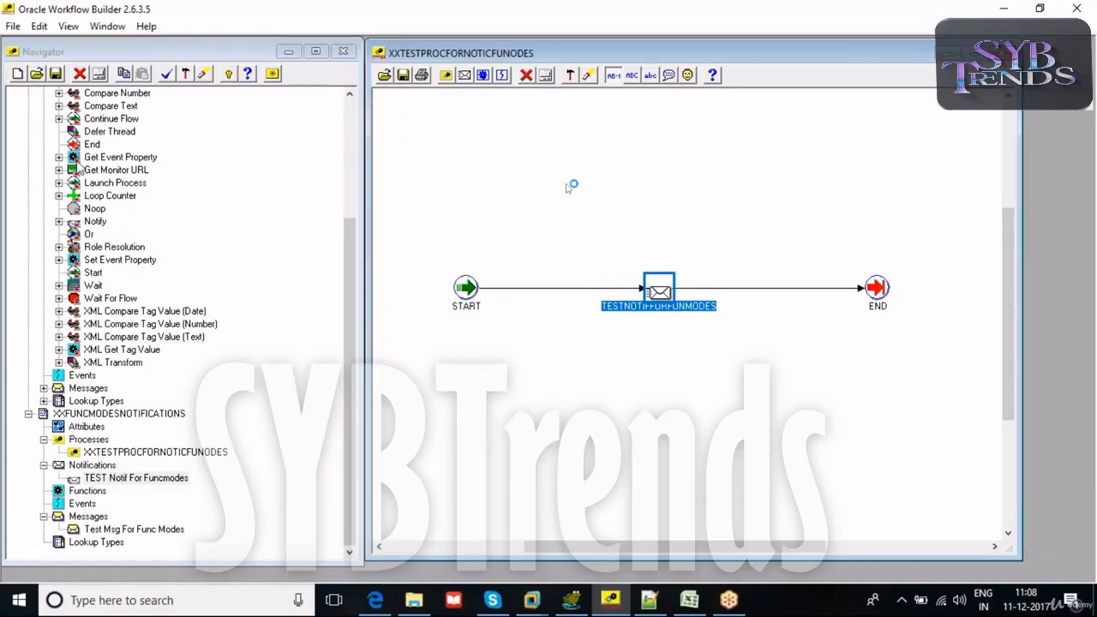
# - Collapse the Standard item type and examine the notification node's function name and function type properties without changing them
pyautogui.moveTo(352, 261); pyautogui.dragTo(352, 142)
pyautogui.click(28, 118)
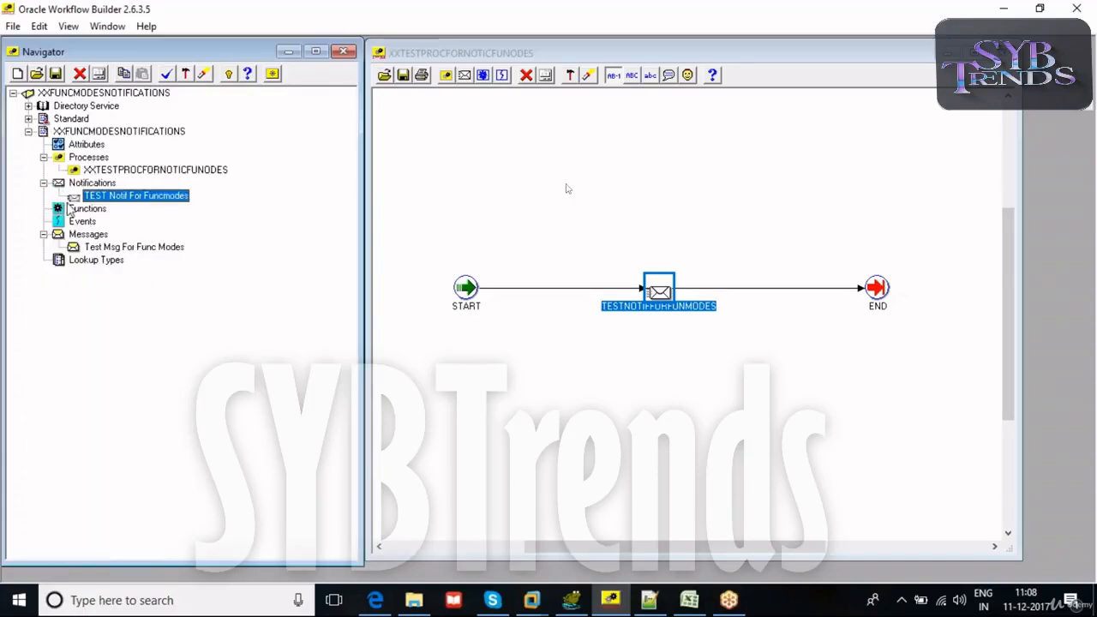
pyautogui.rightClick(57, 210)
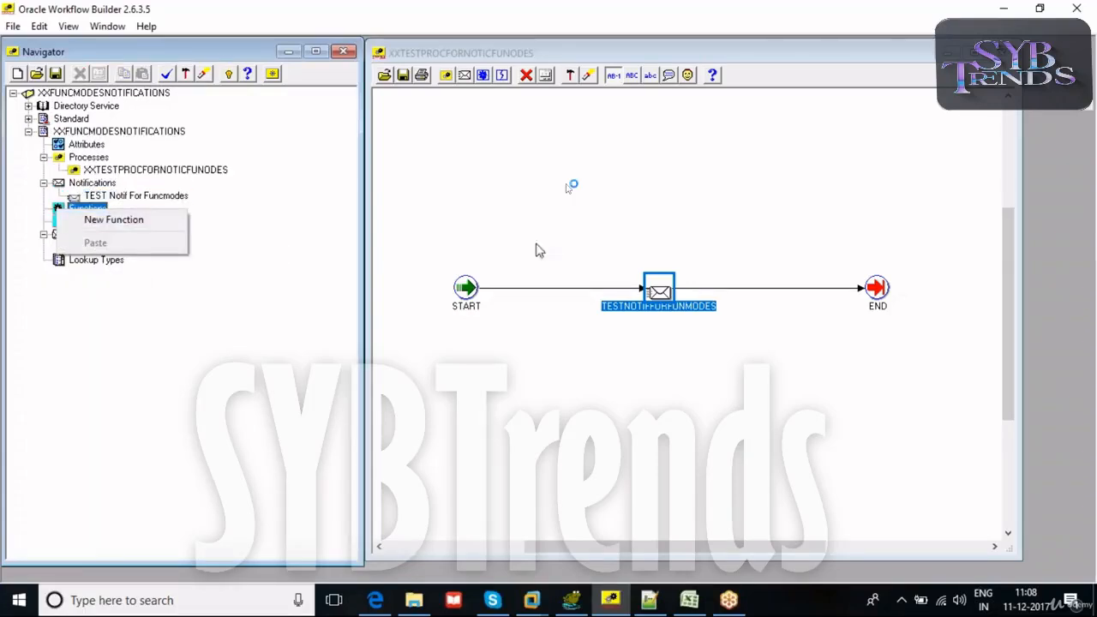
pyautogui.click(574, 228)
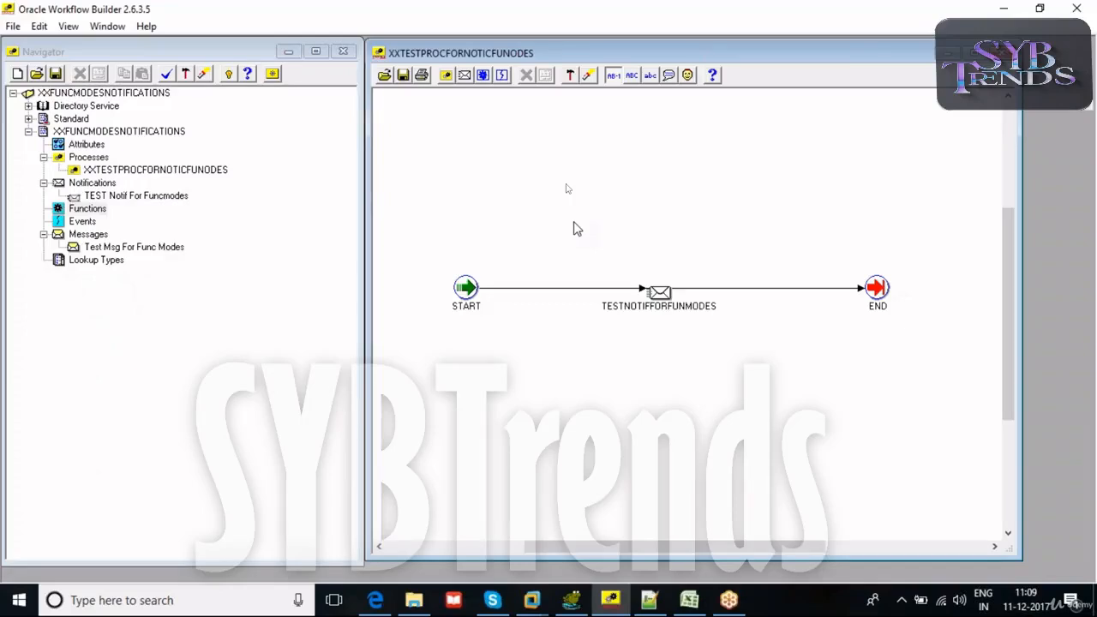
pyautogui.doubleClick(661, 293)
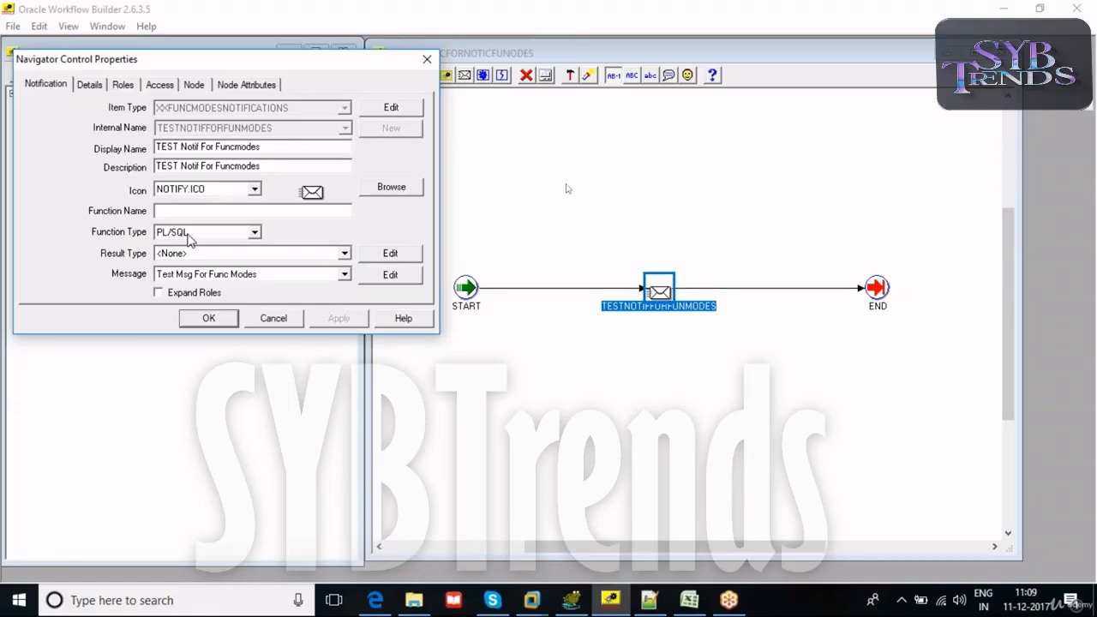
pyautogui.click(167, 209)
pyautogui.click(426, 62)
# - Switch to Toad, query all rows of xxfuncmodes, and examine the first record's item type, item key, activity ID and function mode
pyautogui.hotkey('alt', 'Tab')
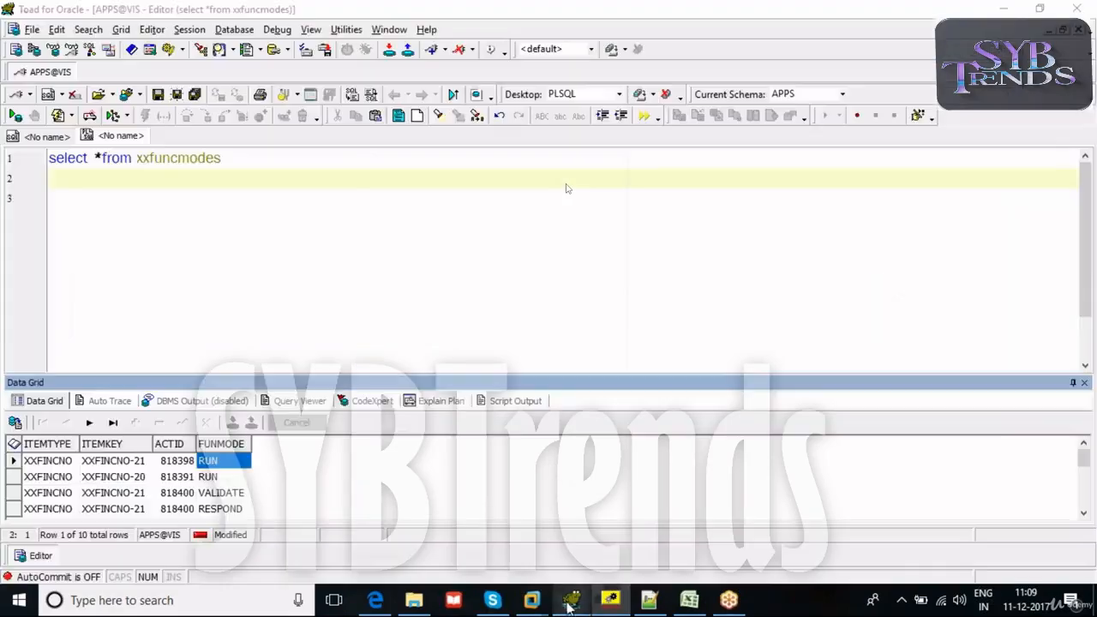
pyautogui.doubleClick(174, 156)
pyautogui.click(243, 161)
pyautogui.hotkey('ctrl', 'Return')
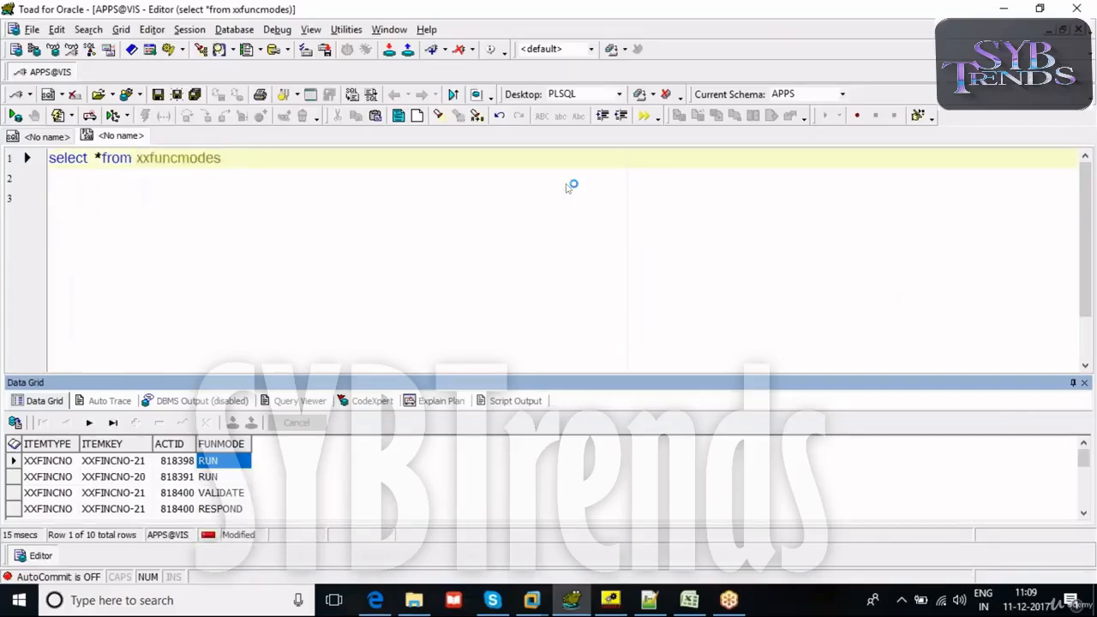
pyautogui.click(49, 463)
pyautogui.click(103, 467)
pyautogui.click(176, 467)
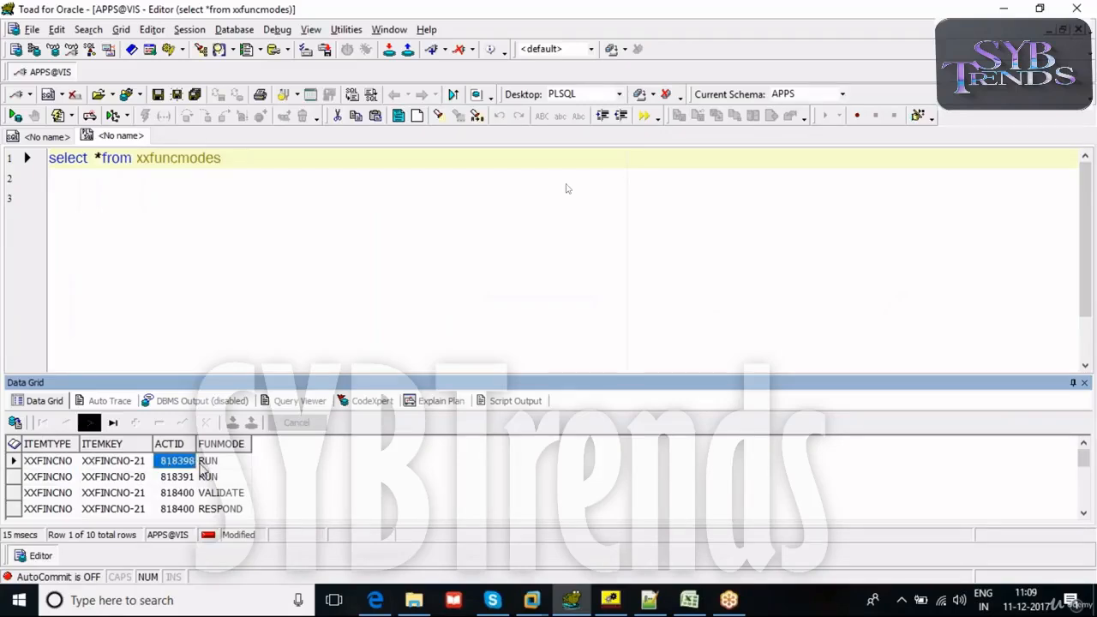
pyautogui.click(224, 467)
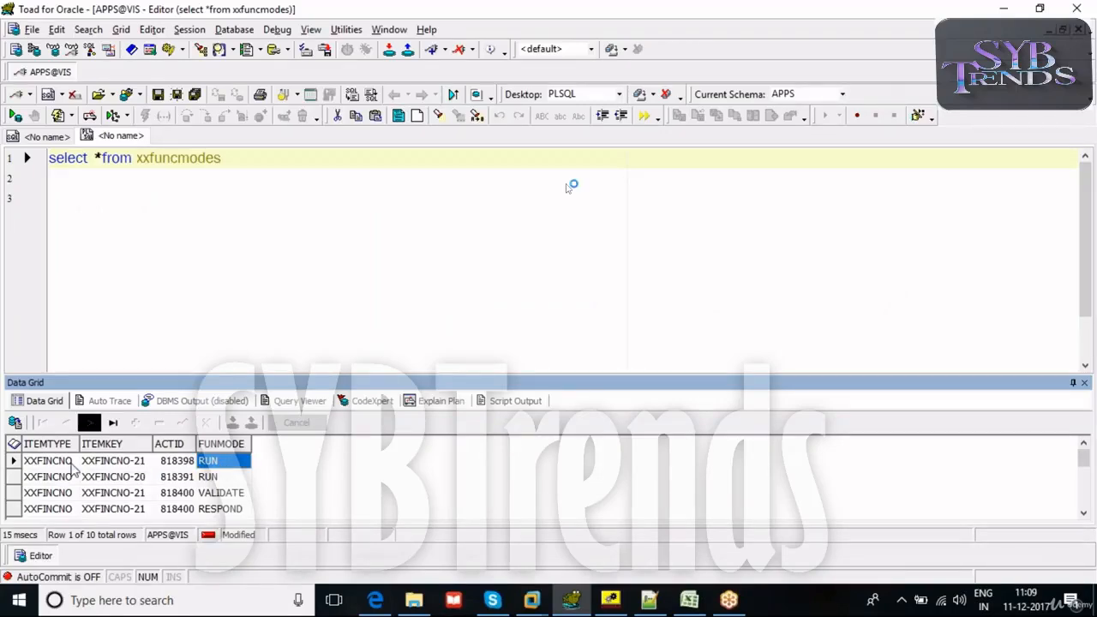
# - Begin an "alter table" statement for xxfuncmodes below the select query, reusing the table name from that query
pyautogui.click(252, 161)
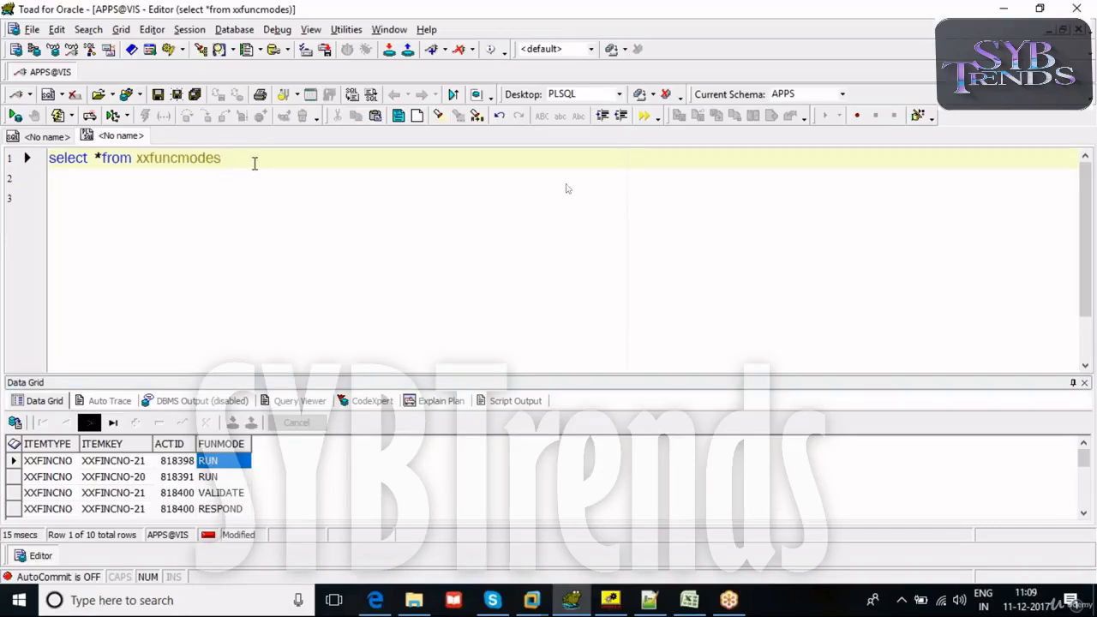
pyautogui.press('Return')
pyautogui.press('Return')
pyautogui.write('alter')
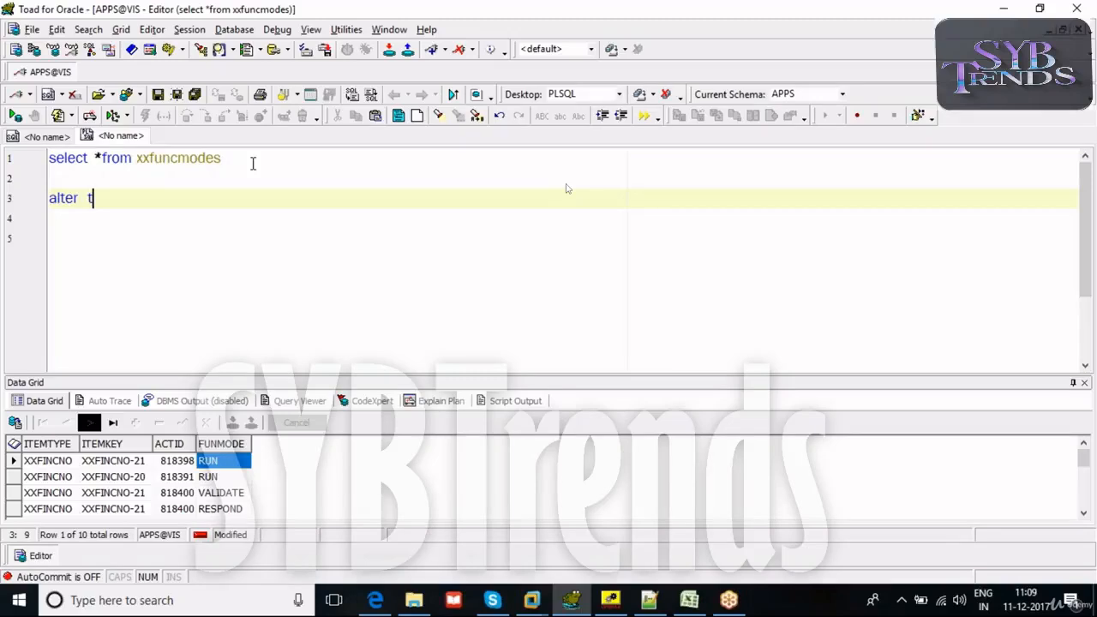
pyautogui.write('a')
pyautogui.press('BackSpace')
pyautogui.write('ta')
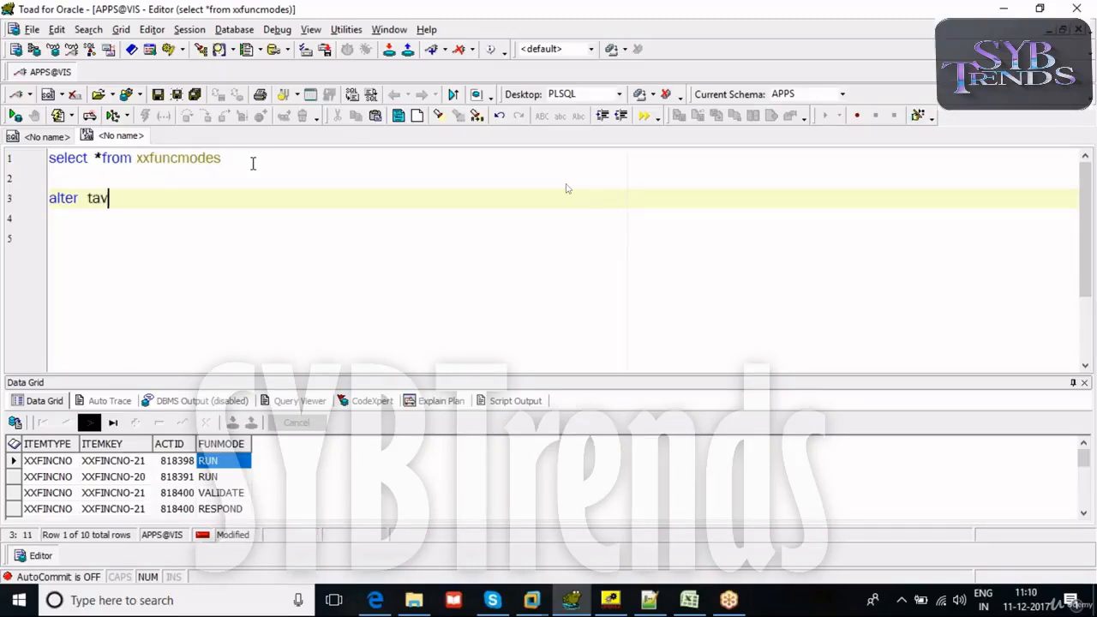
pyautogui.write('ble')
pyautogui.doubleClick(201, 158)
pyautogui.hotkey('ctrl', 'c')
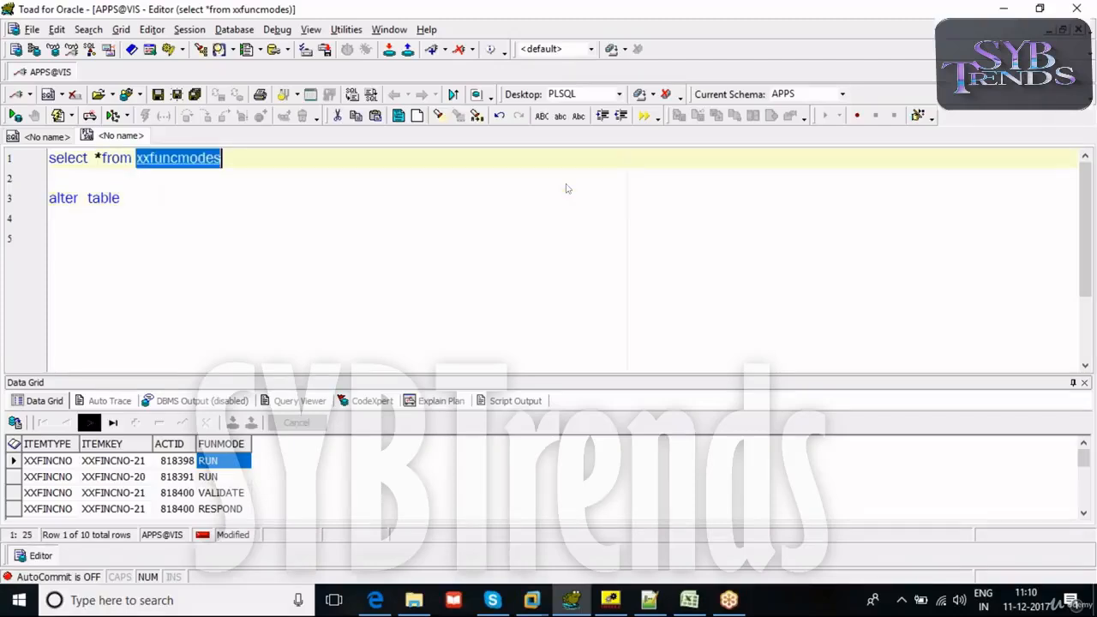
pyautogui.click(176, 199)
pyautogui.hotkey('ctrl', 'v')
# - Complete the statement with "add(sequence1 number);" and execute it to add the column
pyautogui.write('add(s')
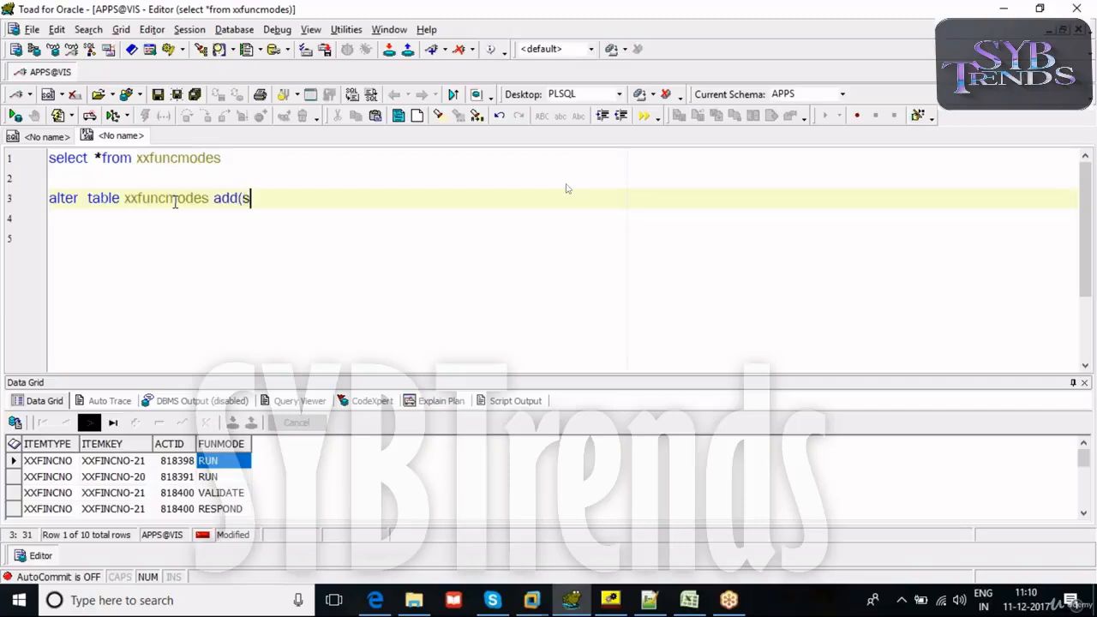
pyautogui.write('equence1')
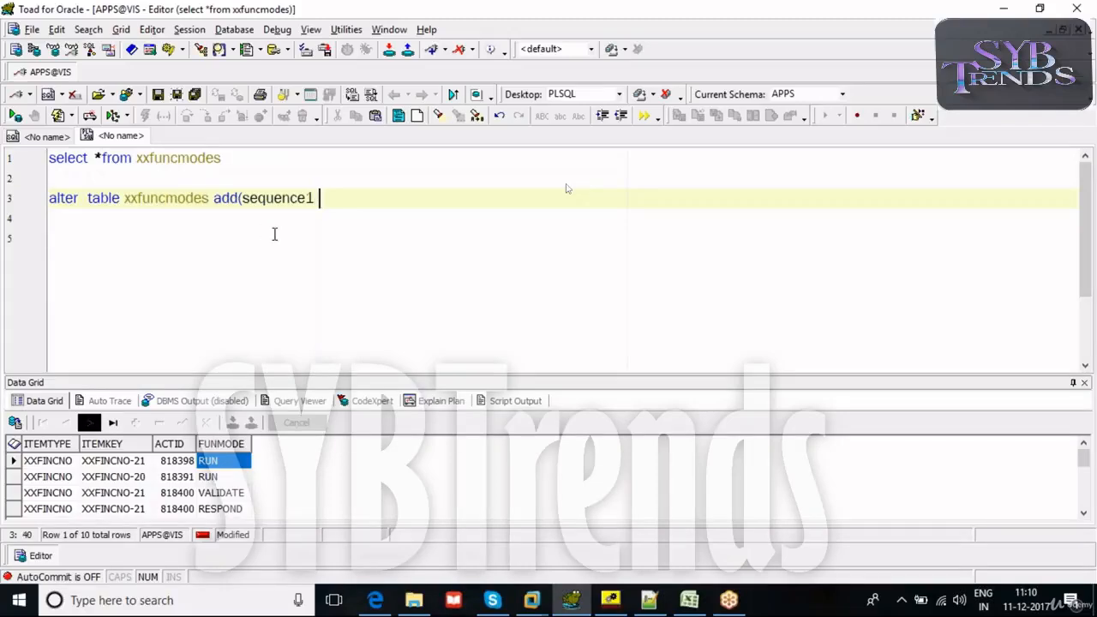
pyautogui.write('number);')
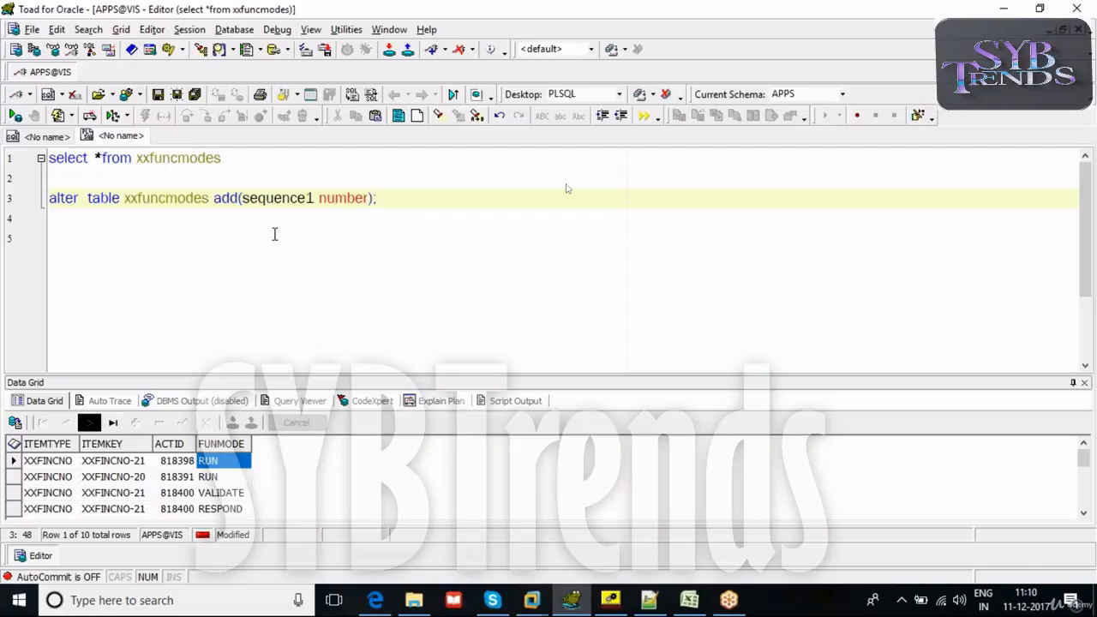
pyautogui.press('F9')
# - Write "create sequence xxseq" on a new line below the alter table statement
pyautogui.press('Return')
pyautogui.press('Return')
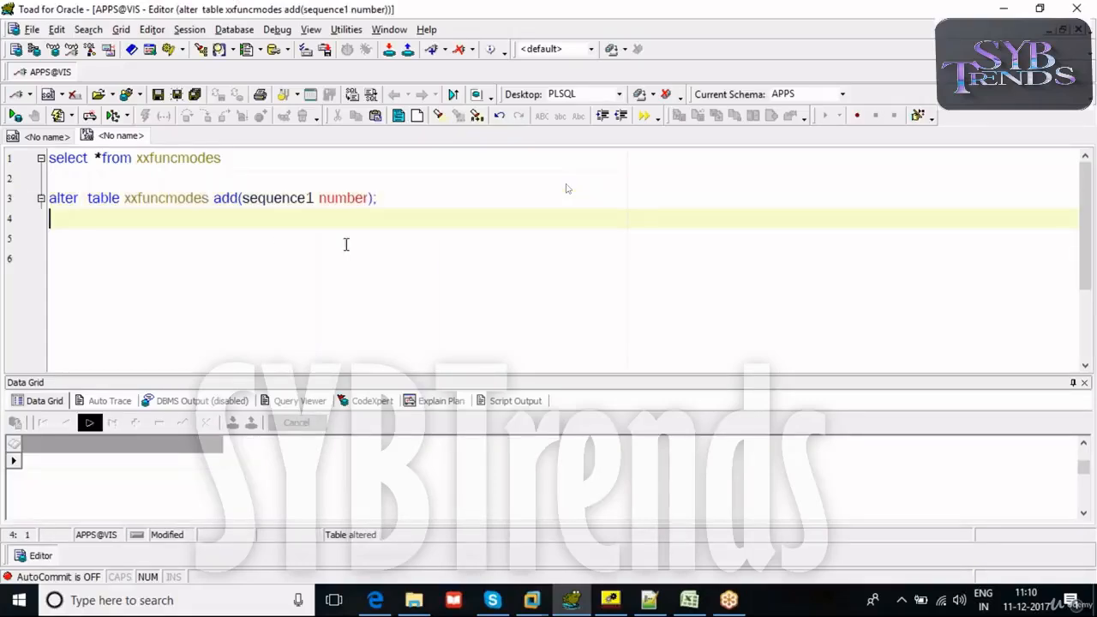
pyautogui.doubleClick(276, 198)
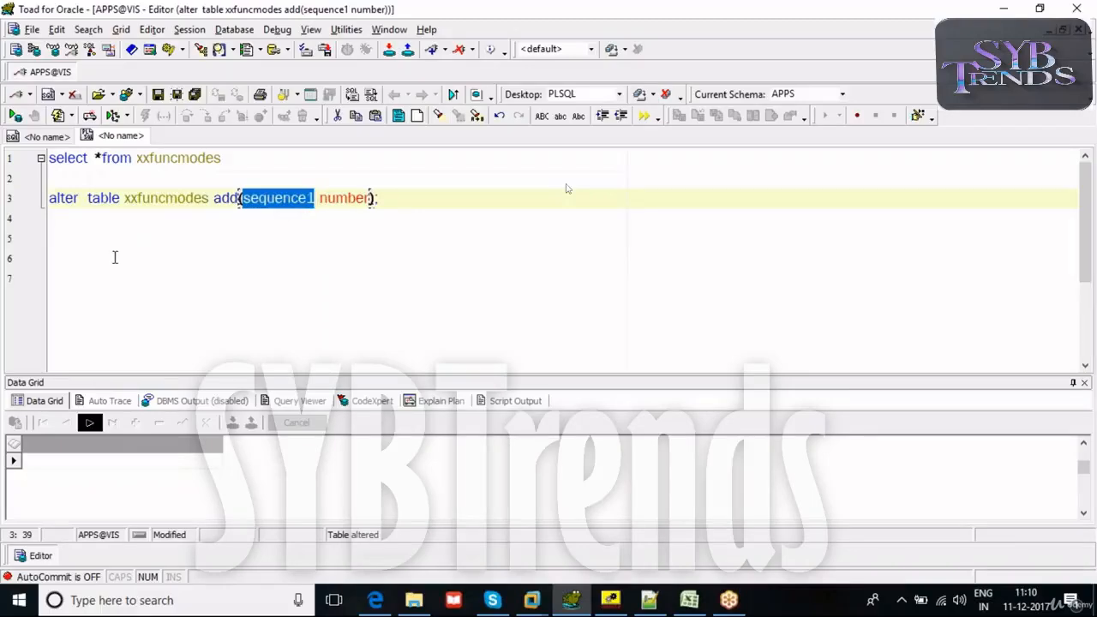
pyautogui.click(90, 246)
pyautogui.write('cre')
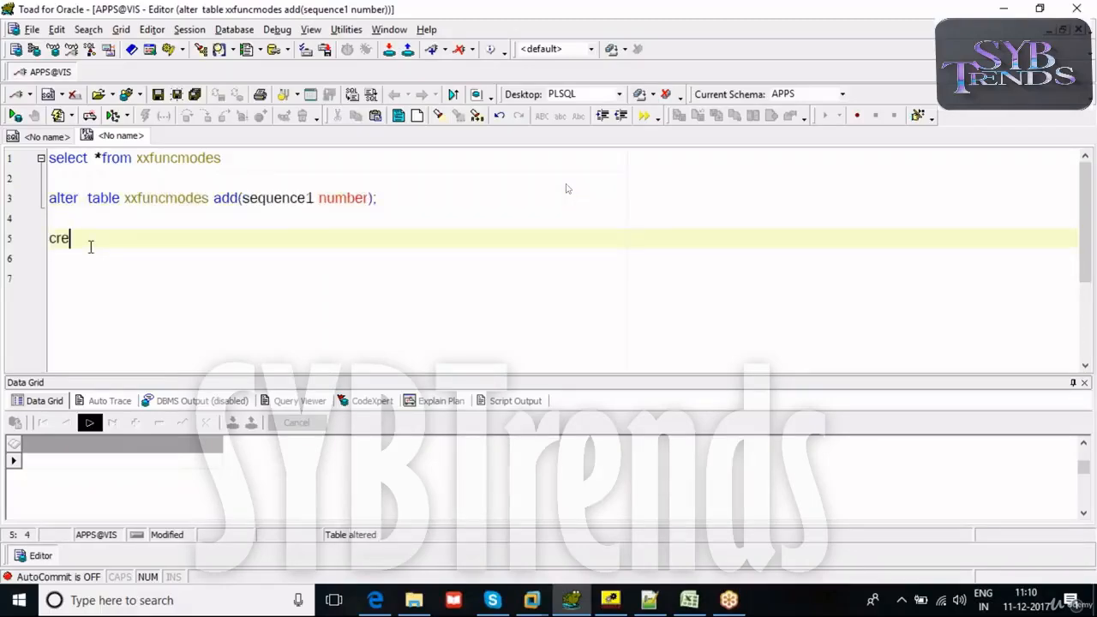
pyautogui.write('ate seq')
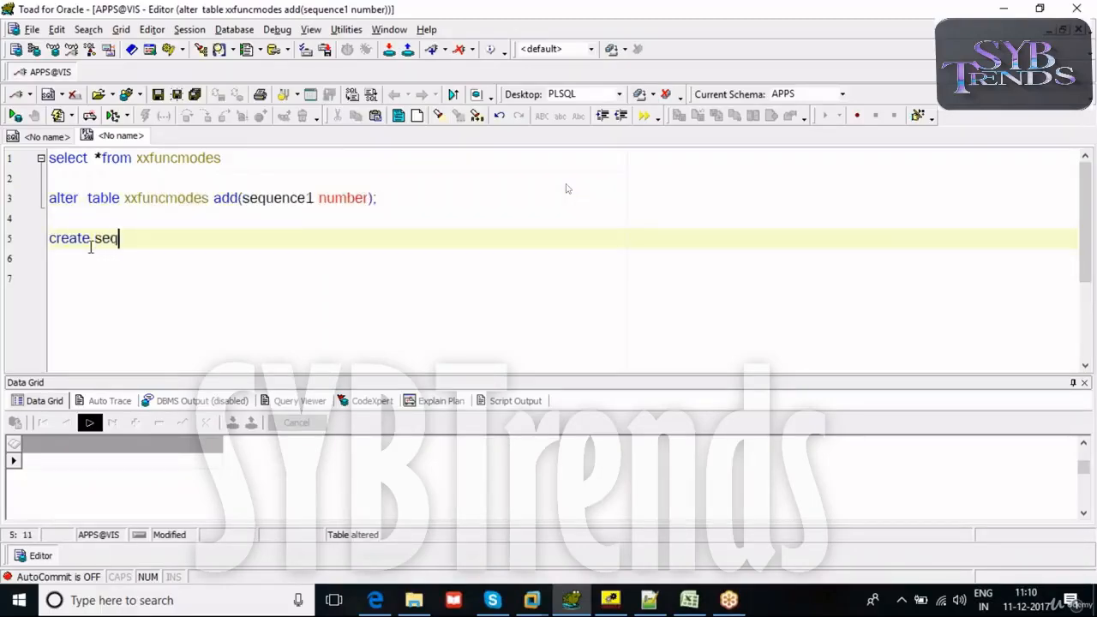
pyautogui.write('uence xxseq')
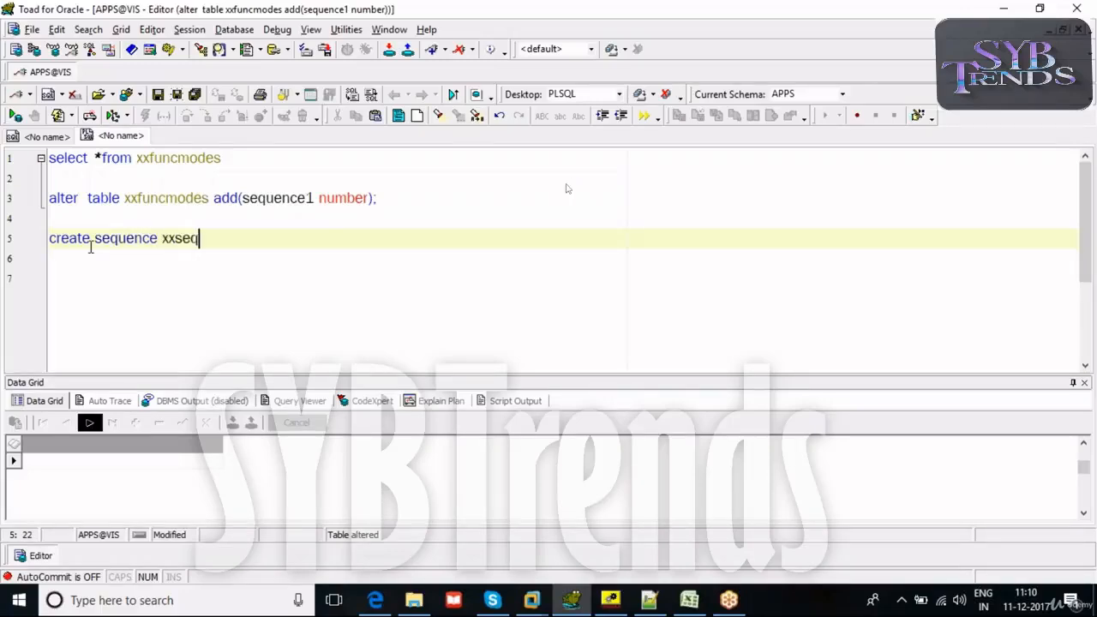
# - Complete the xxseq sequence statement with "start with 400" and "increment by 1" on separate lines, and execute it
pyautogui.press('Return')
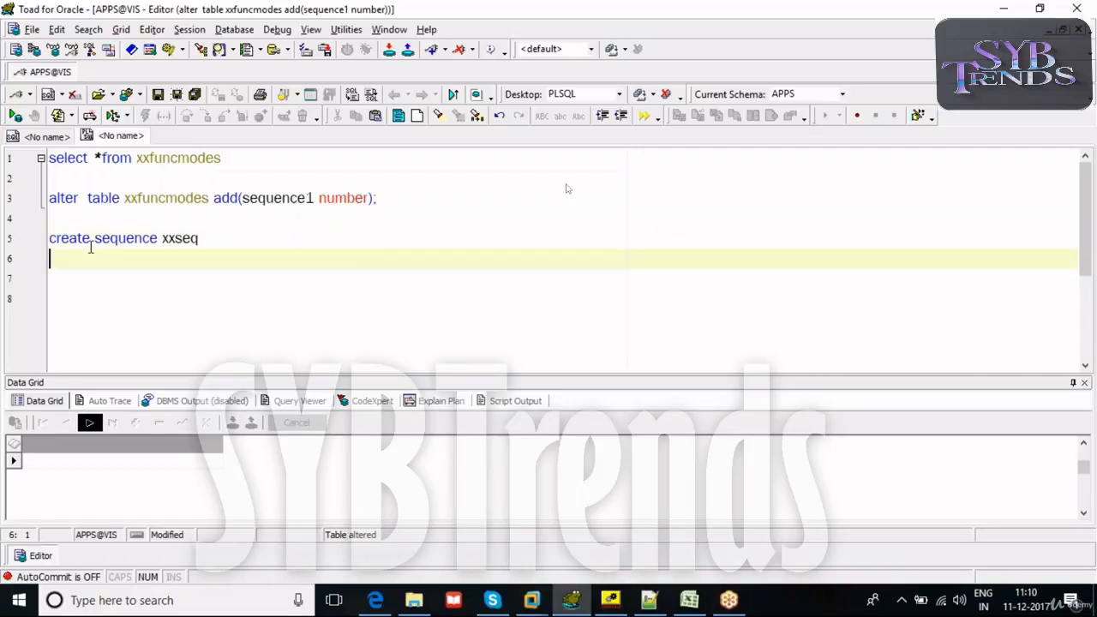
pyautogui.write('start with ')
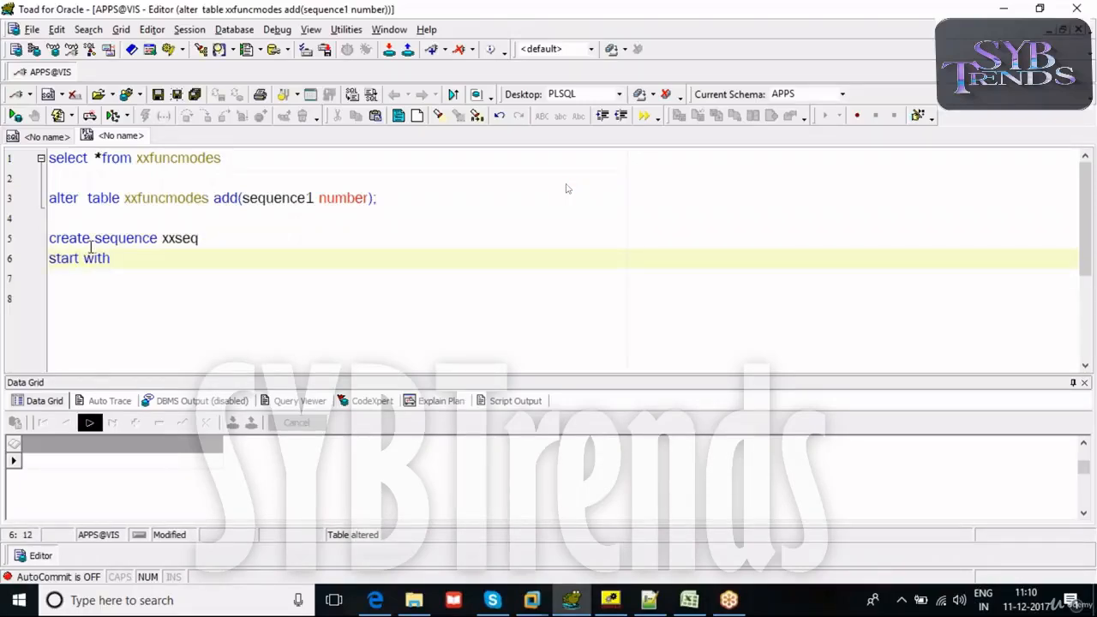
pyautogui.write('400')
pyautogui.press('Return')
pyautogui.write('increment y')
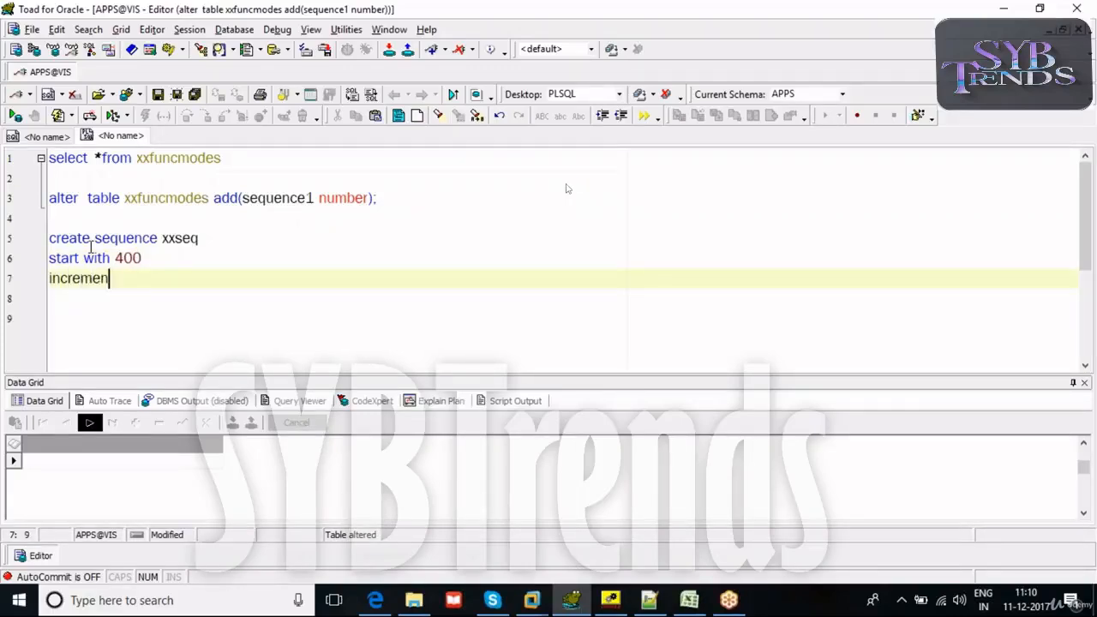
pyautogui.press('BackSpace')
pyautogui.press('BackSpace')
pyautogui.write('by 1')
pyautogui.press('F9')
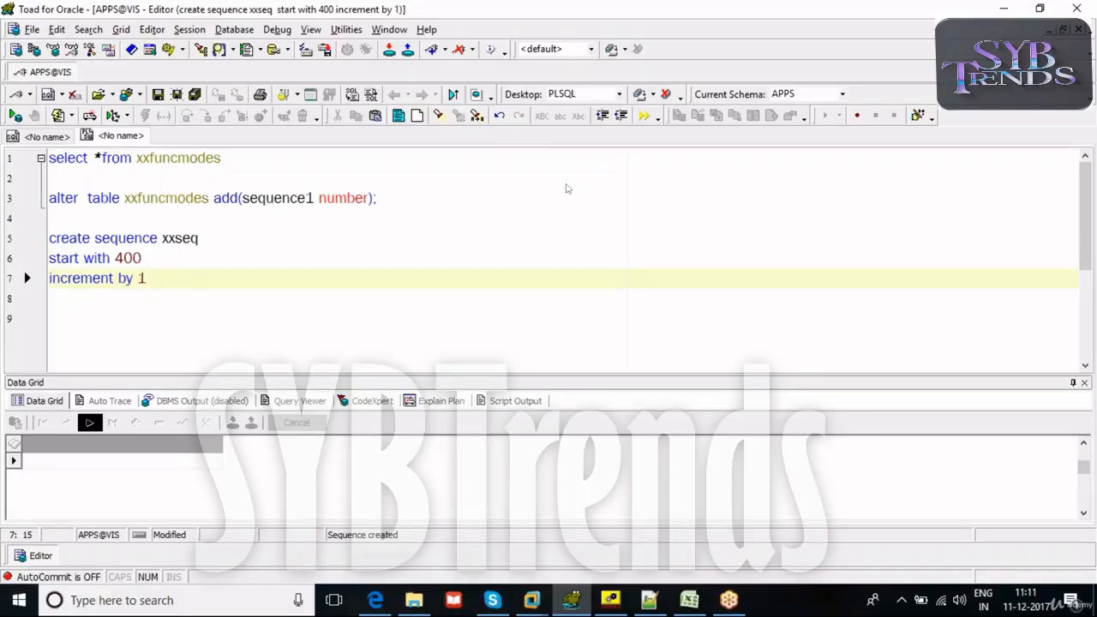
# - Switch to Oracle Workflow Builder and examine the function name and type in the TESTNOTIFFORFUNMODES notification's properties without changing them
pyautogui.click(610, 599)
pyautogui.doubleClick(659, 292)
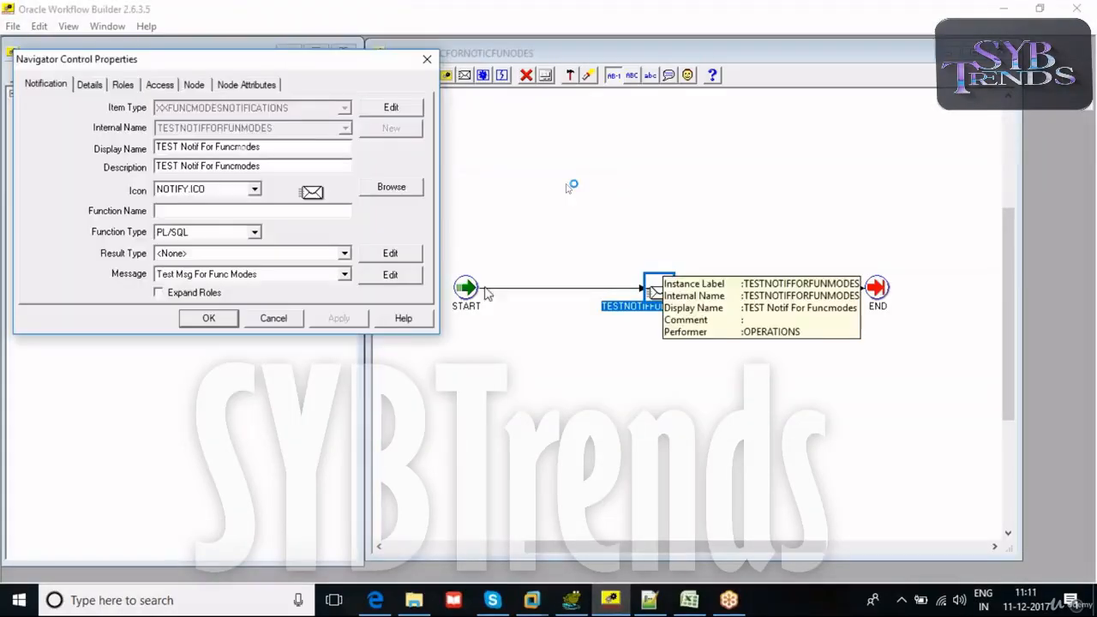
pyautogui.click(273, 318)
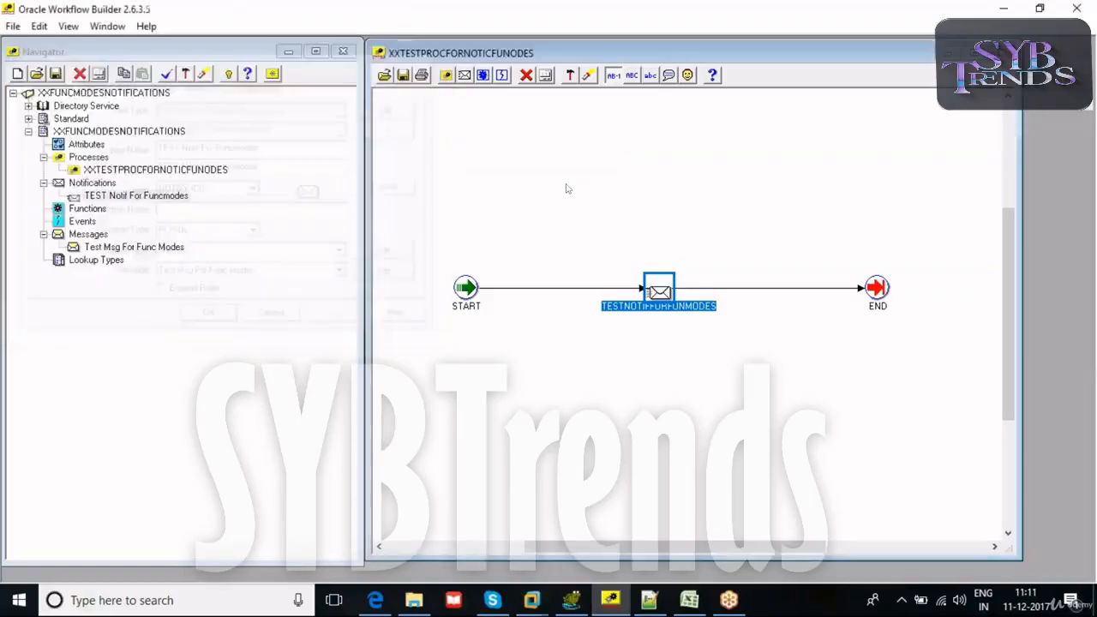
# - In Notepad++ document new 6, write a create or replace procedure header with itemtype varchar2, itemkey in varchar2, actid in number, funmode in varchar2, resultout out varchar2
pyautogui.click(650, 601)
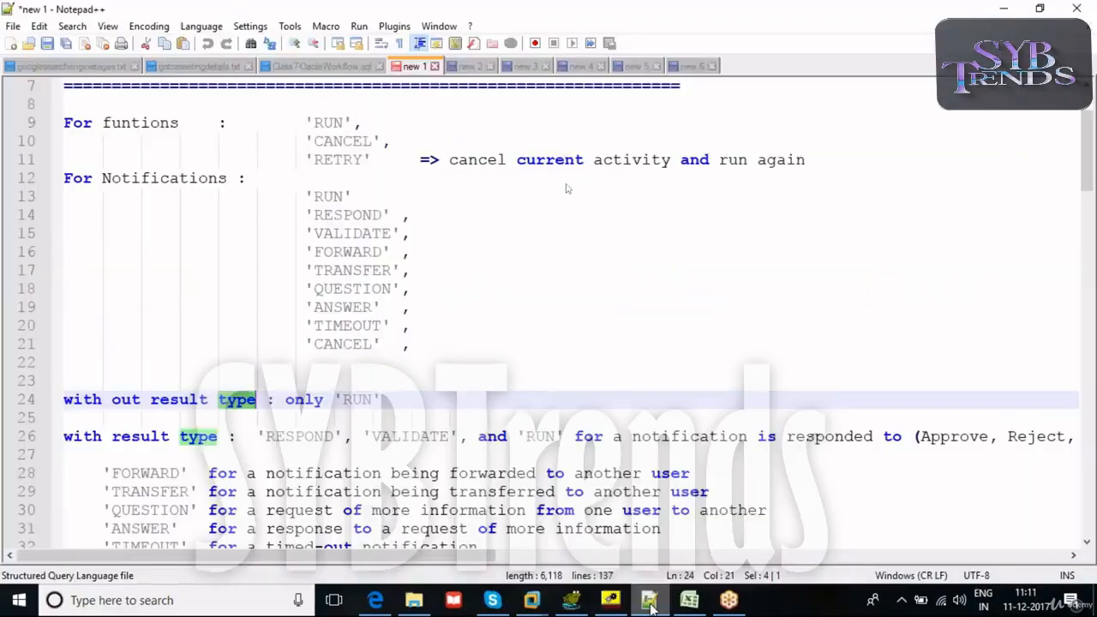
pyautogui.click(692, 67)
pyautogui.write('create or replace procedure')
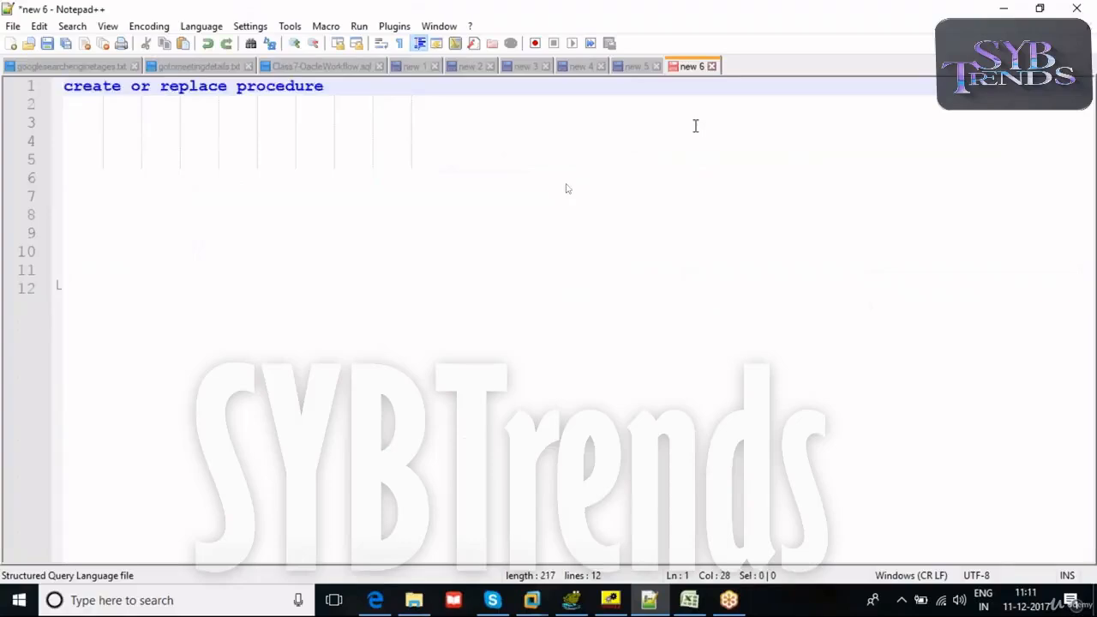
pyautogui.write('(itemtype varchar2,')
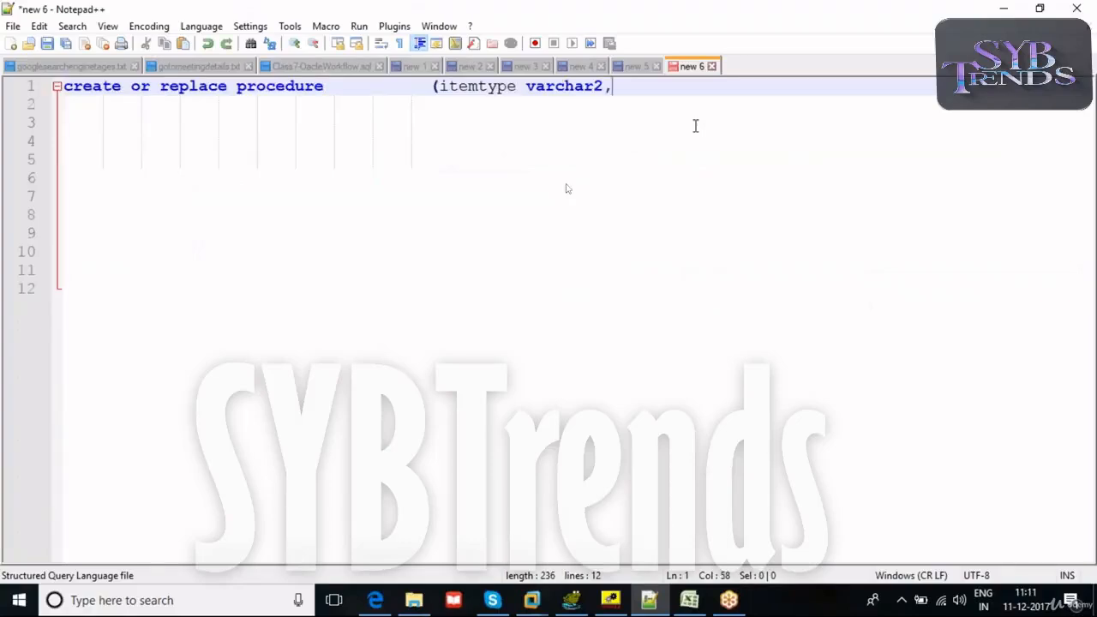
pyautogui.hotkey('ctrl', 'z')
pyautogui.hotkey('ctrl', 'z')
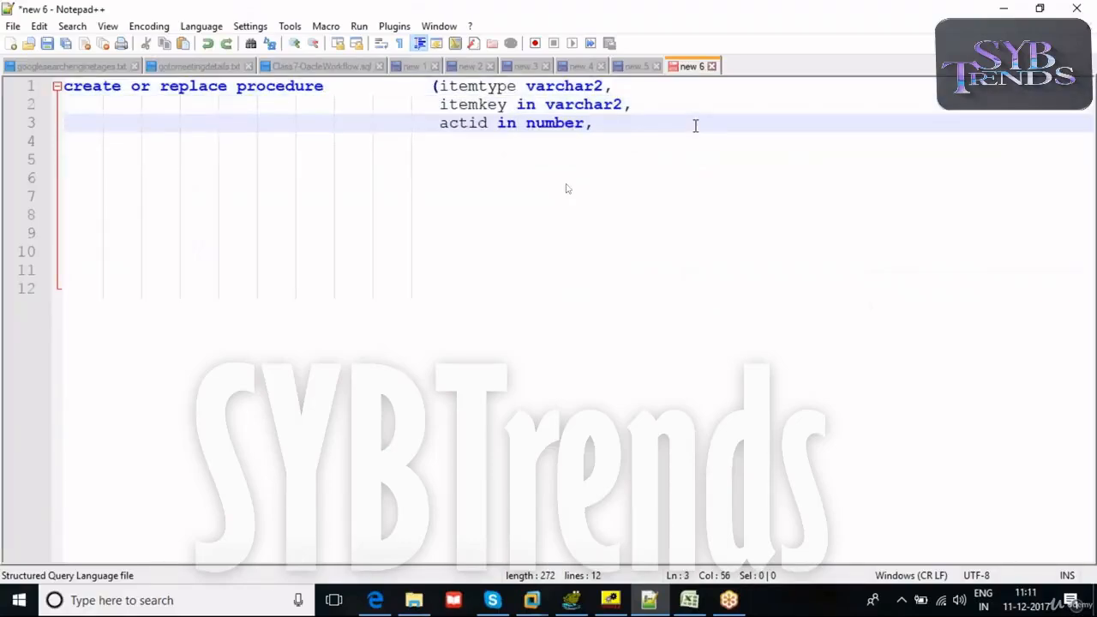
pyautogui.hotkey('ctrl', 'z')
pyautogui.hotkey('ctrl', 'z')
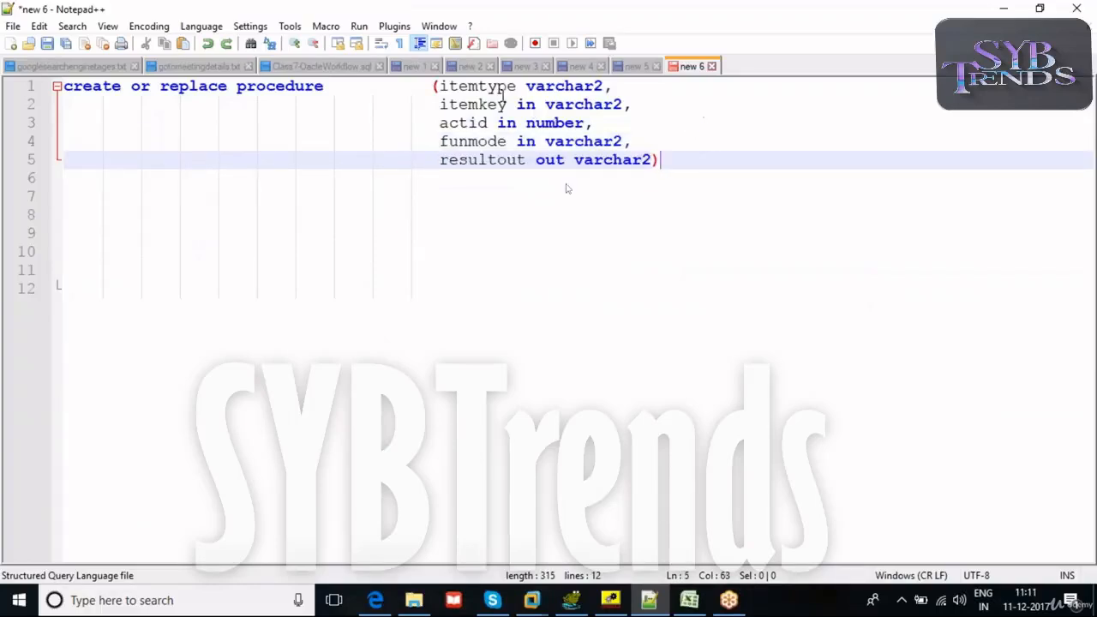
# - Enter XXMSGFINCMODES as the procedure name between the procedure keyword and the parameter list
pyautogui.click(282, 86)
pyautogui.doubleClick(283, 85)
pyautogui.click(334, 85)
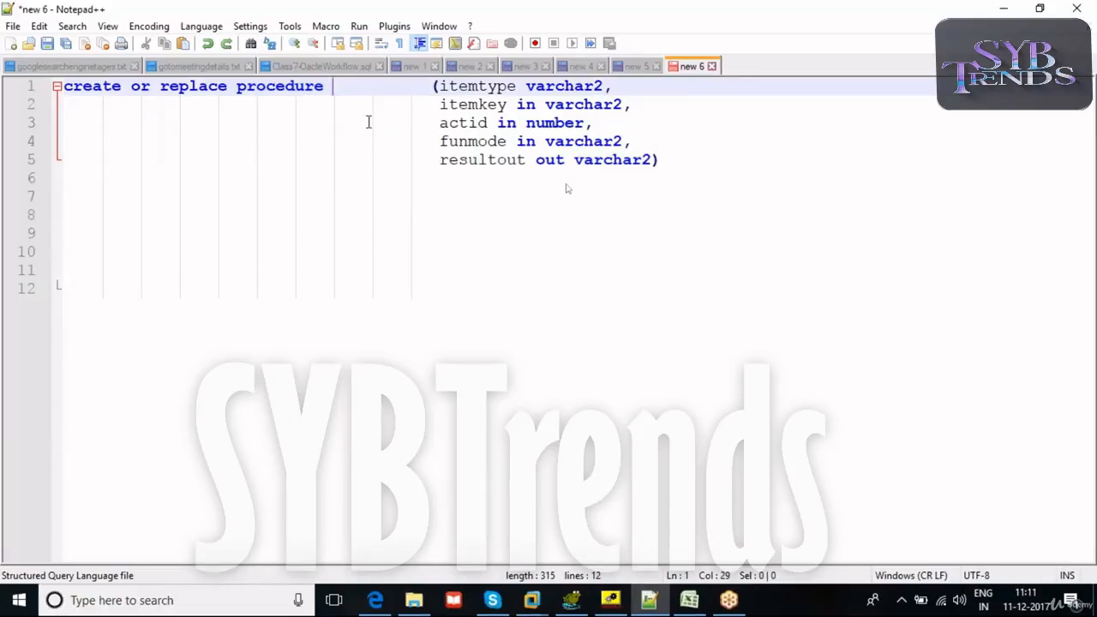
pyautogui.write('XX')
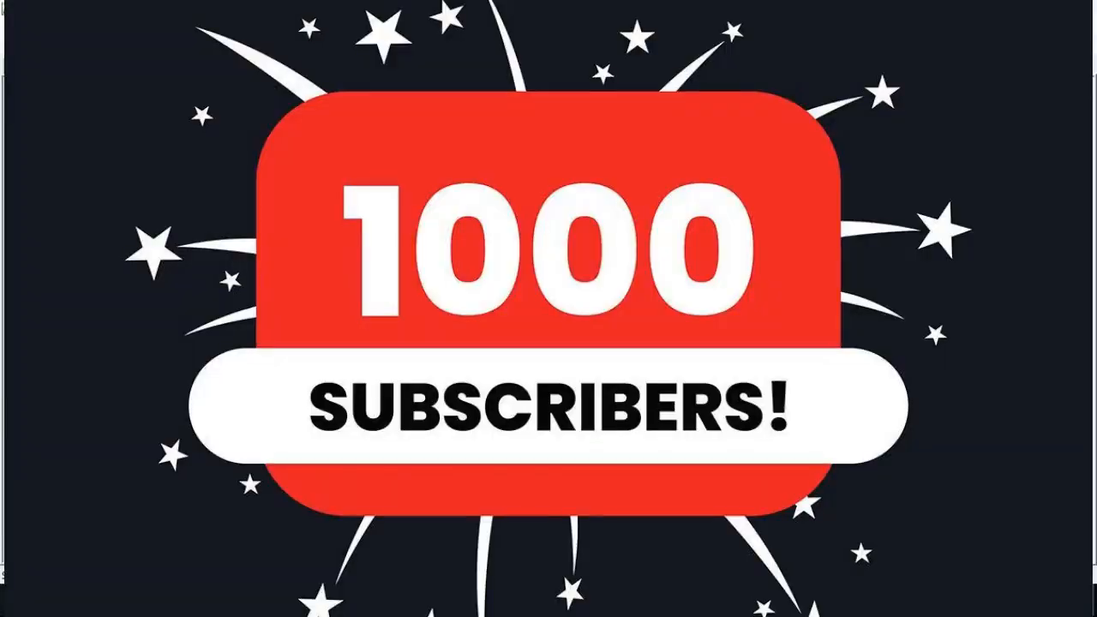
pyautogui.write('MODES          (itemtype varchar2,')
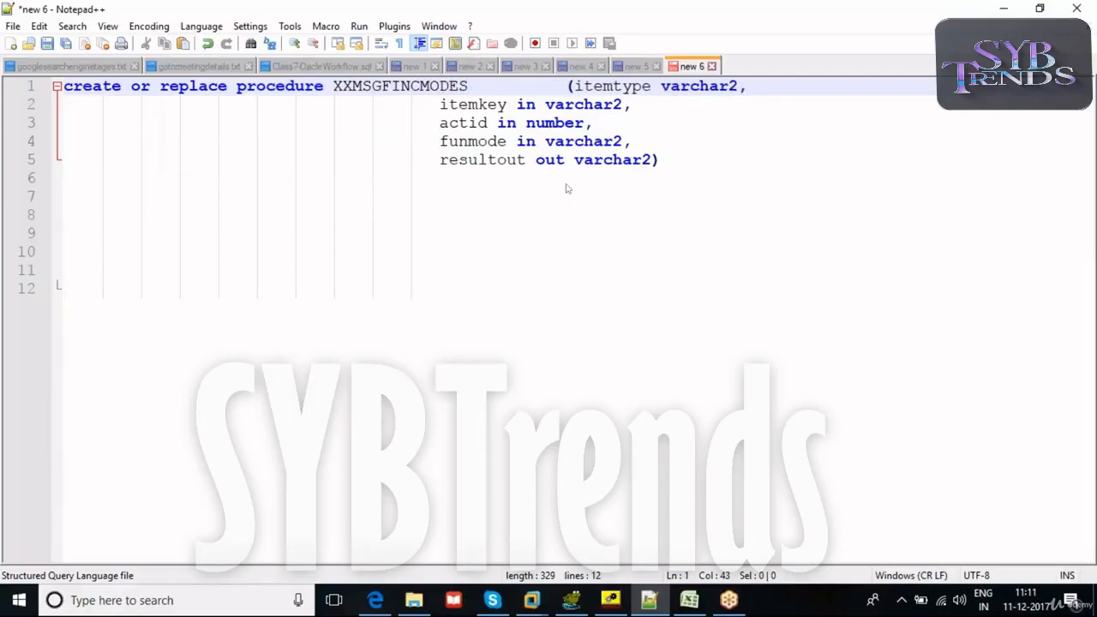
# - Remove extra spaces before the parameter list and delete the mistaken letter I from the procedure name XXMSGFINCMODES
pyautogui.press('Delete')
pyautogui.press('Delete')
pyautogui.press('Delete')
pyautogui.press('Delete')
pyautogui.press('Delete')
pyautogui.press('Delete')
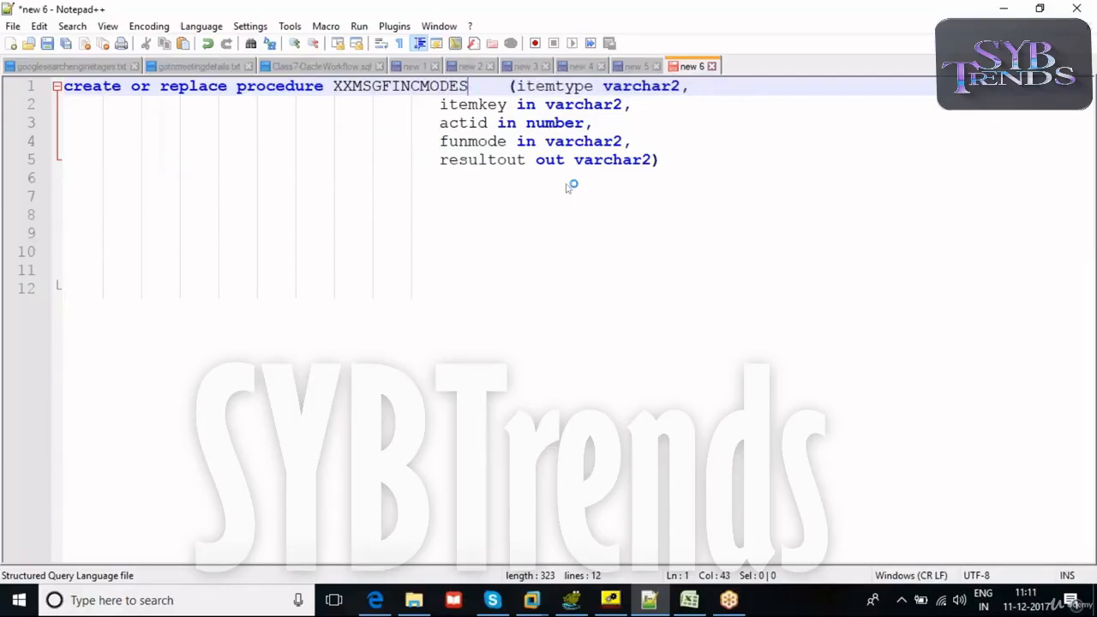
pyautogui.click(401, 87)
pyautogui.press('BackSpace')
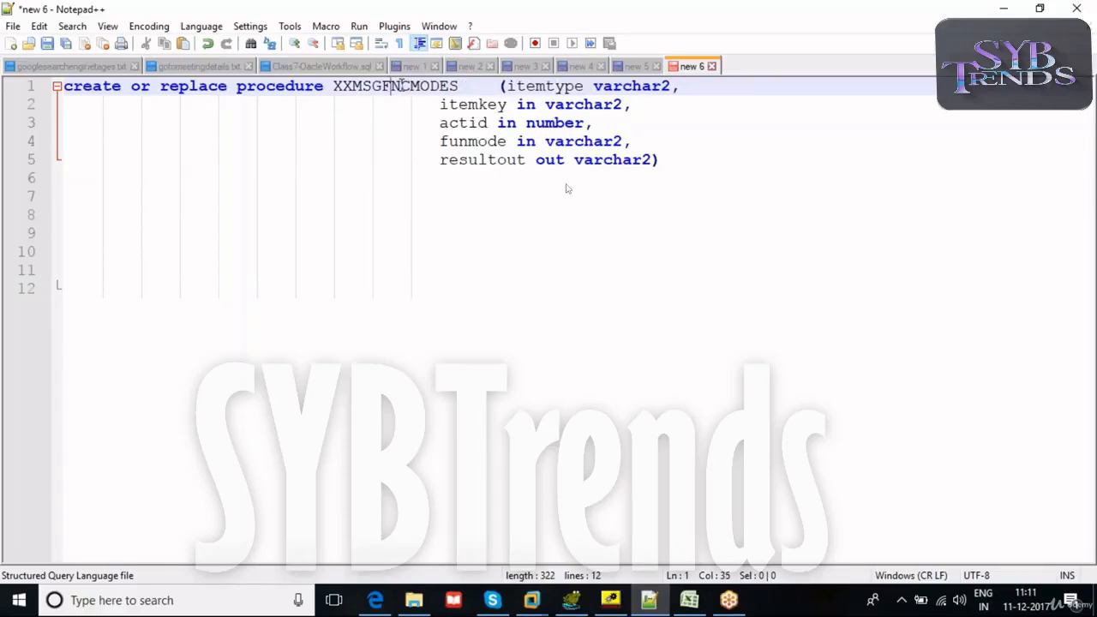